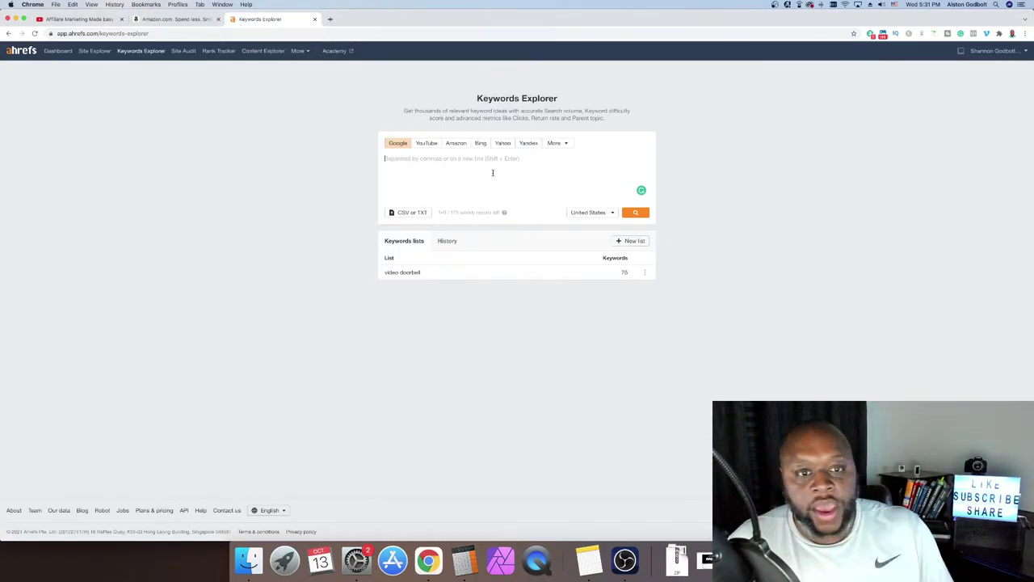
# Reopen 'how to' from the search history and list its 111,282,955 matching terms
pyautogui.click(446, 242)
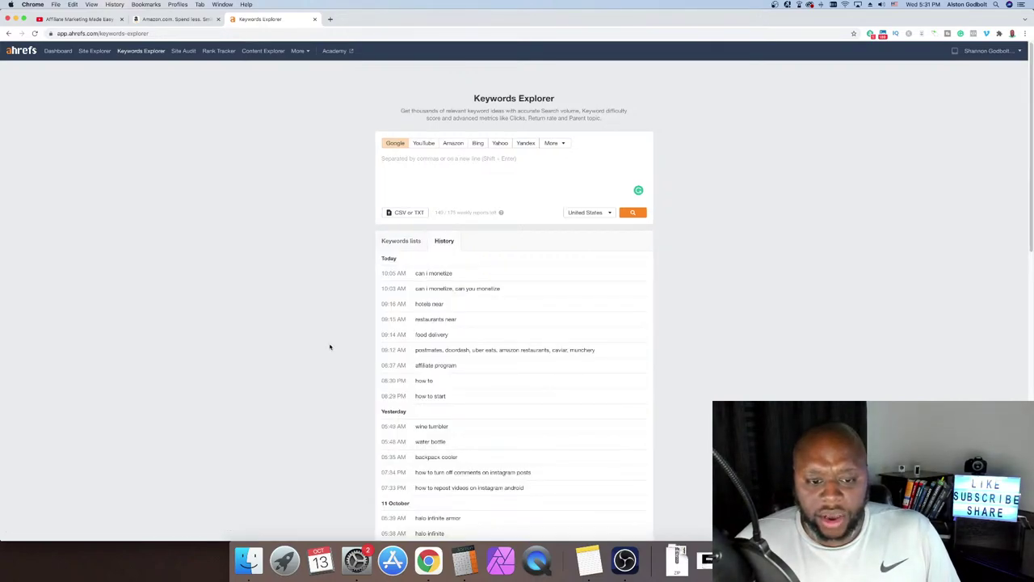
pyautogui.scroll(-3, 330, 346)
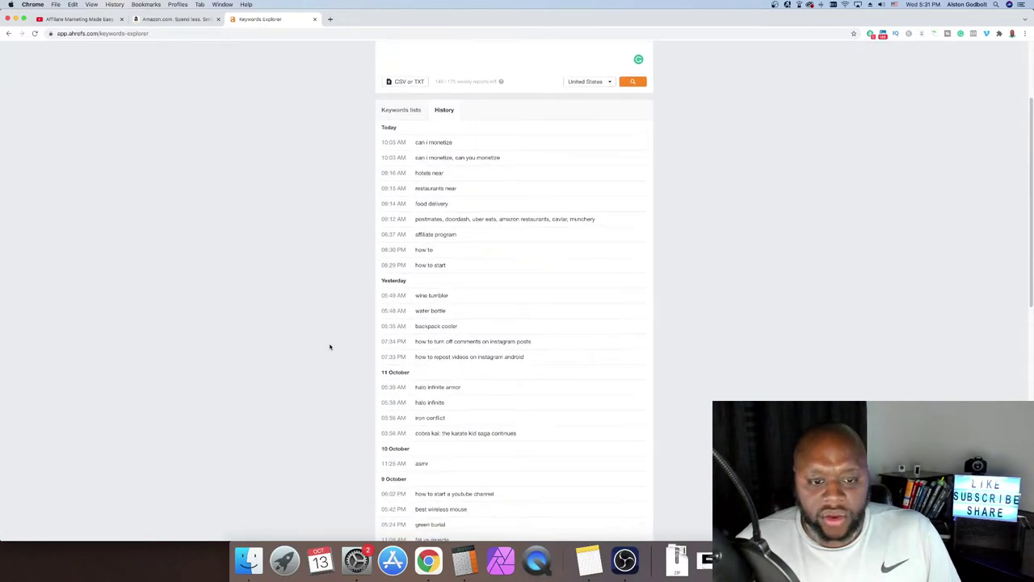
pyautogui.scroll(1, 329, 347)
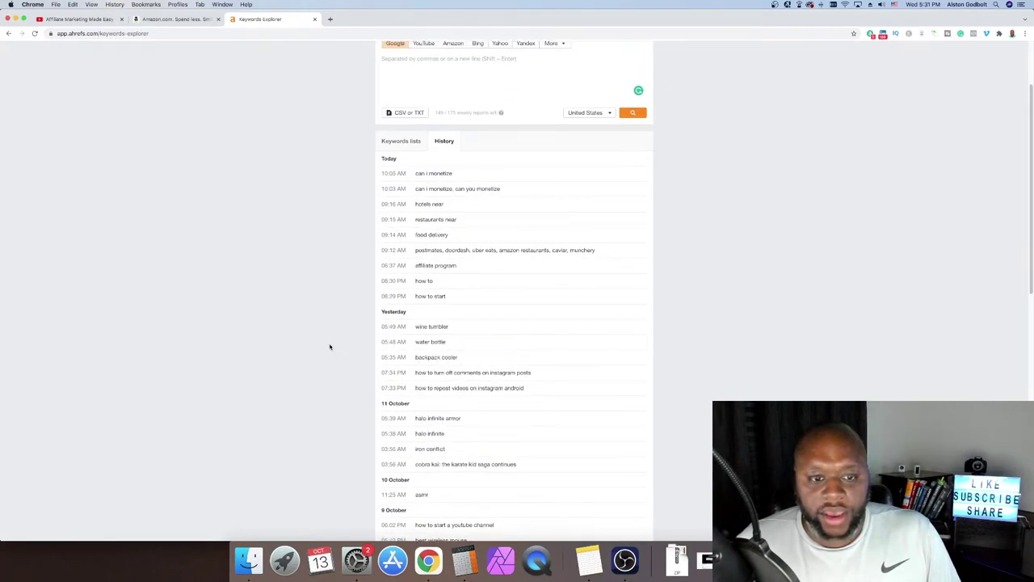
pyautogui.click(480, 279)
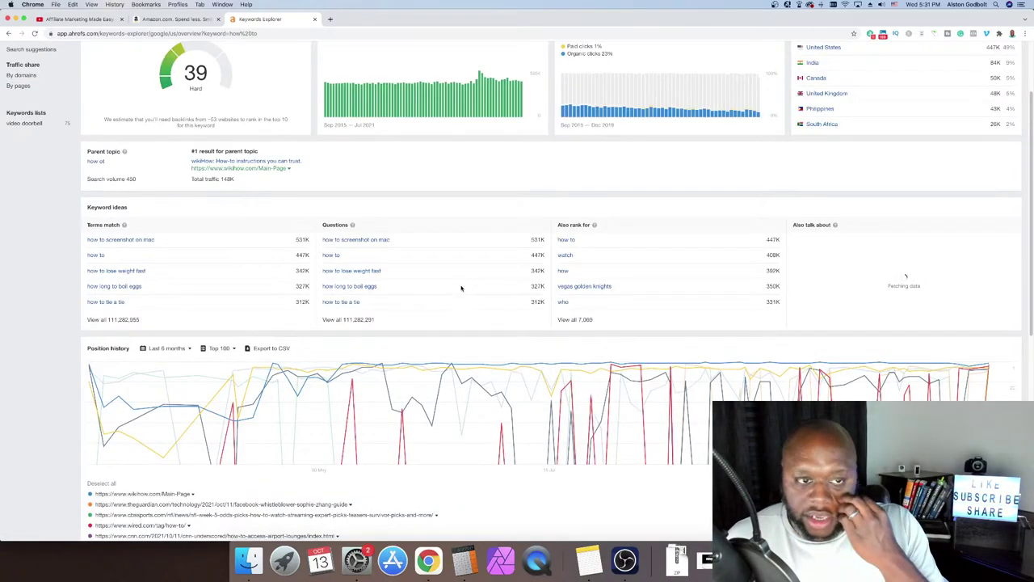
pyautogui.scroll(-2, 300, 347)
pyautogui.scroll(5, 302, 349)
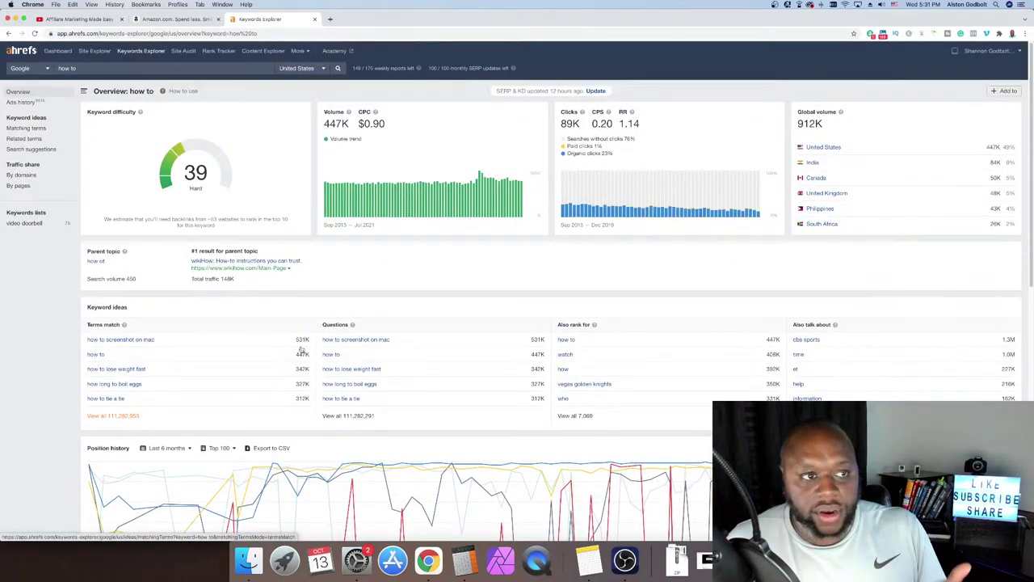
pyautogui.click(26, 129)
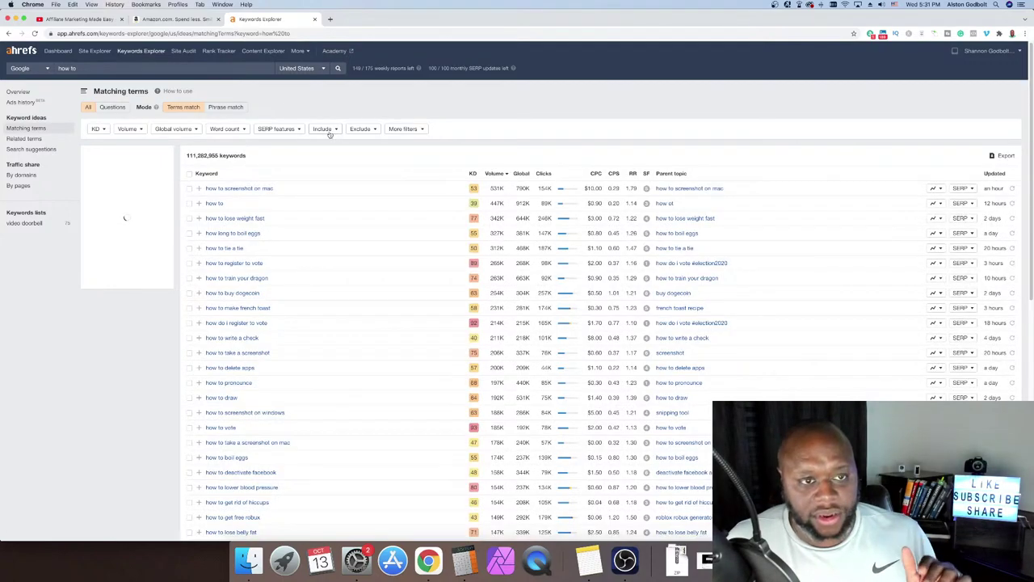
# Add an Include filter for 'draw', narrowing the 'how to' terms to 640,139 keywords
pyautogui.click(328, 132)
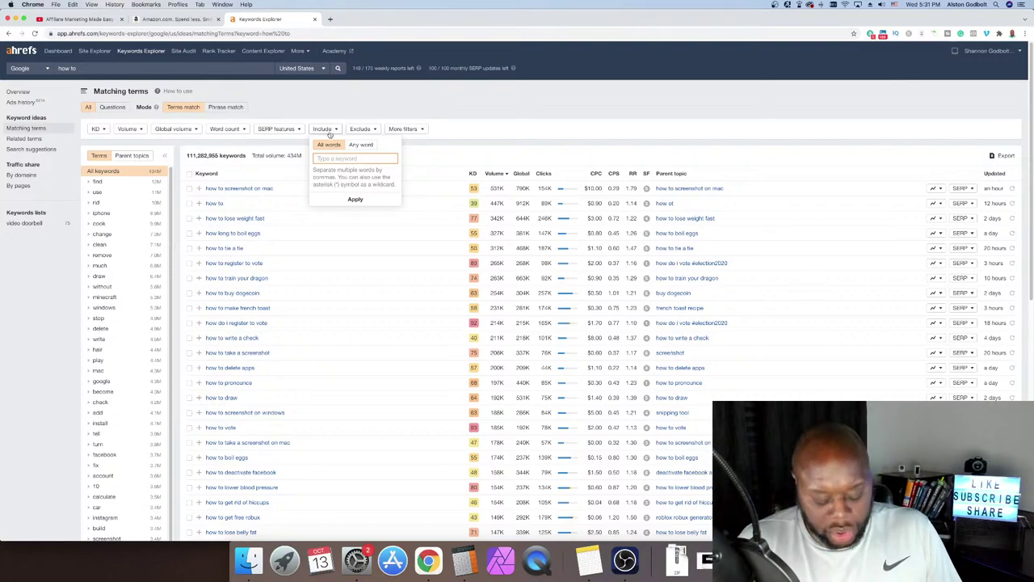
pyautogui.write('d')
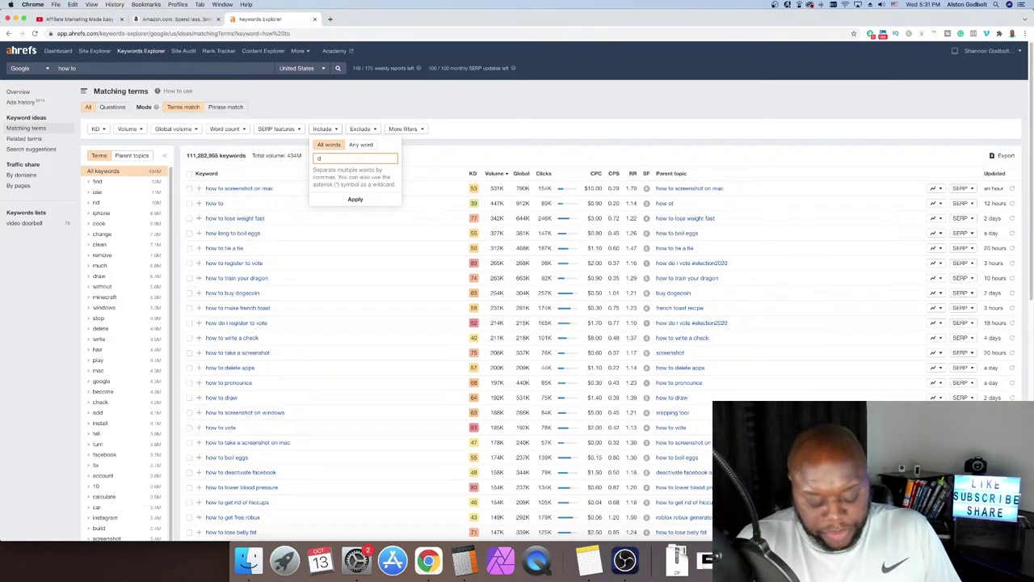
pyautogui.press('BackSpace')
pyautogui.press('BackSpace')
pyautogui.press('BackSpace')
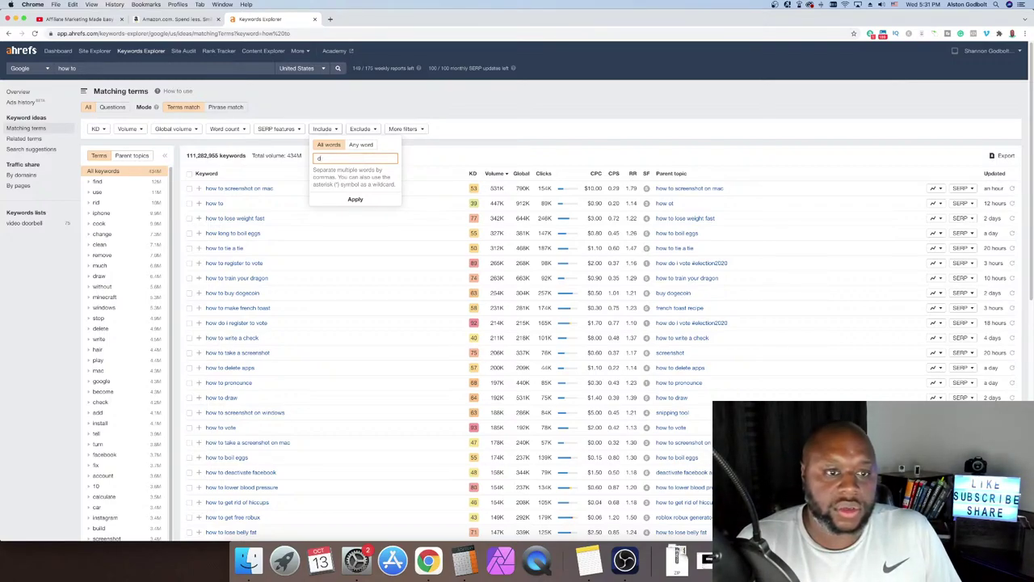
pyautogui.write('raw')
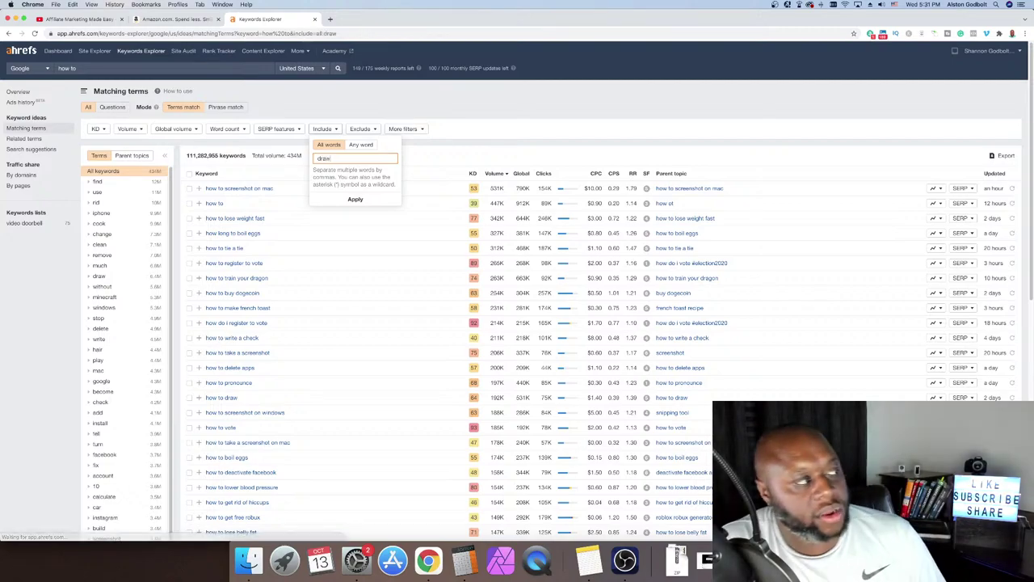
pyautogui.press('Return')
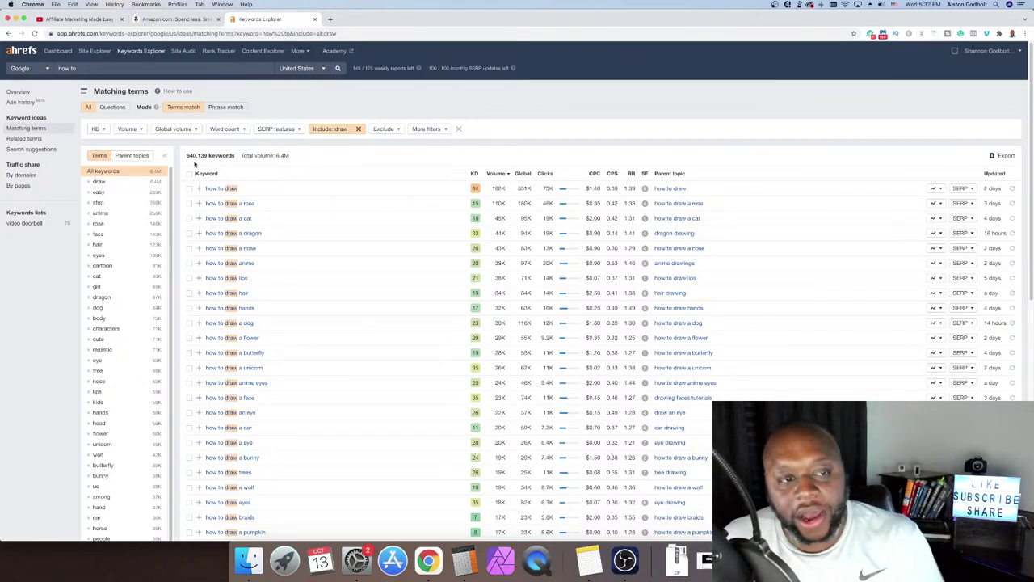
# Cap keyword difficulty at 0 (12,214 keywords) and select the 'how to draw a moon' keyword
pyautogui.click(96, 129)
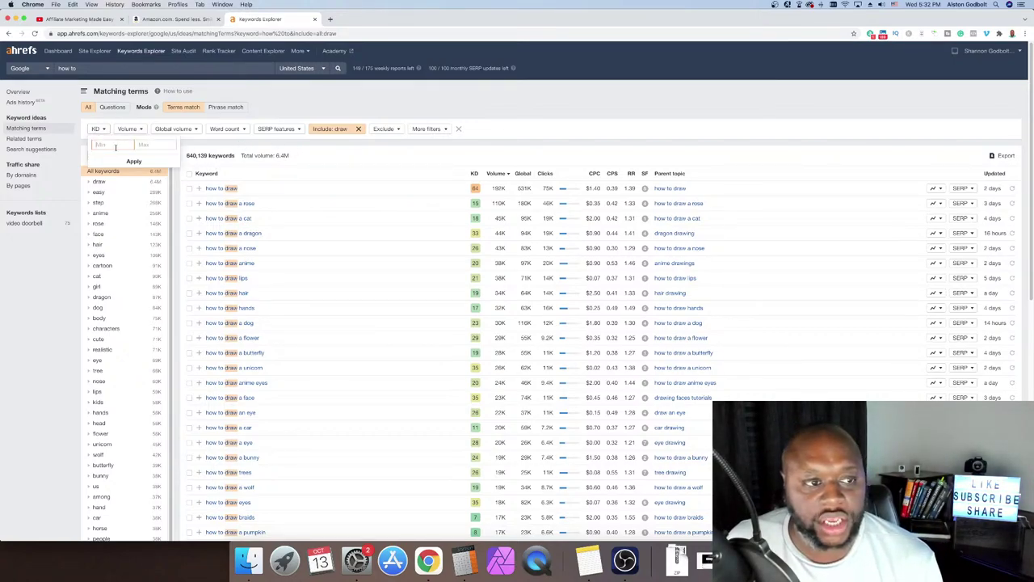
pyautogui.click(152, 144)
pyautogui.write('0')
pyautogui.press('Return')
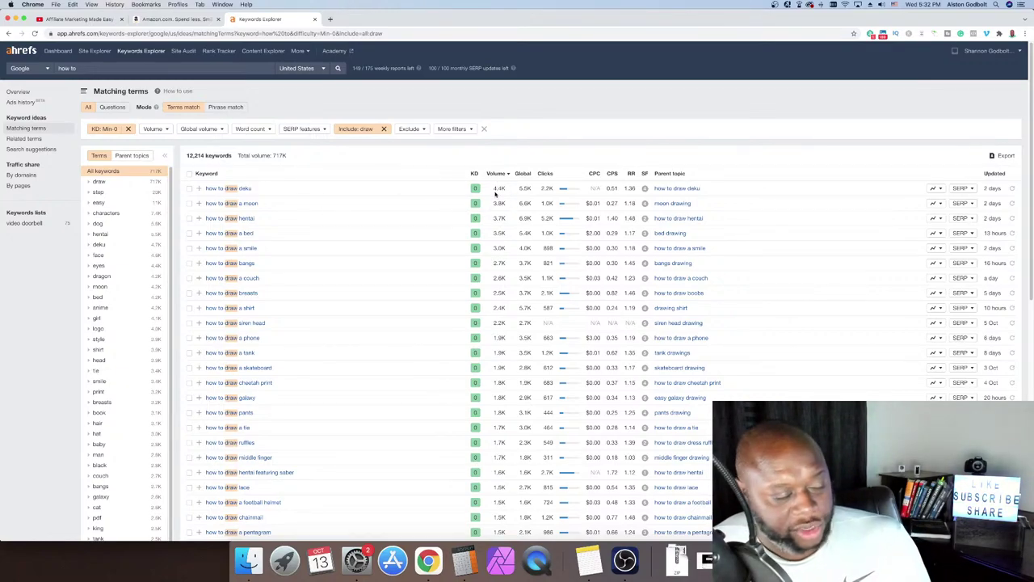
pyautogui.moveTo(260, 204); pyautogui.dragTo(207, 208)
pyautogui.press('super+c')
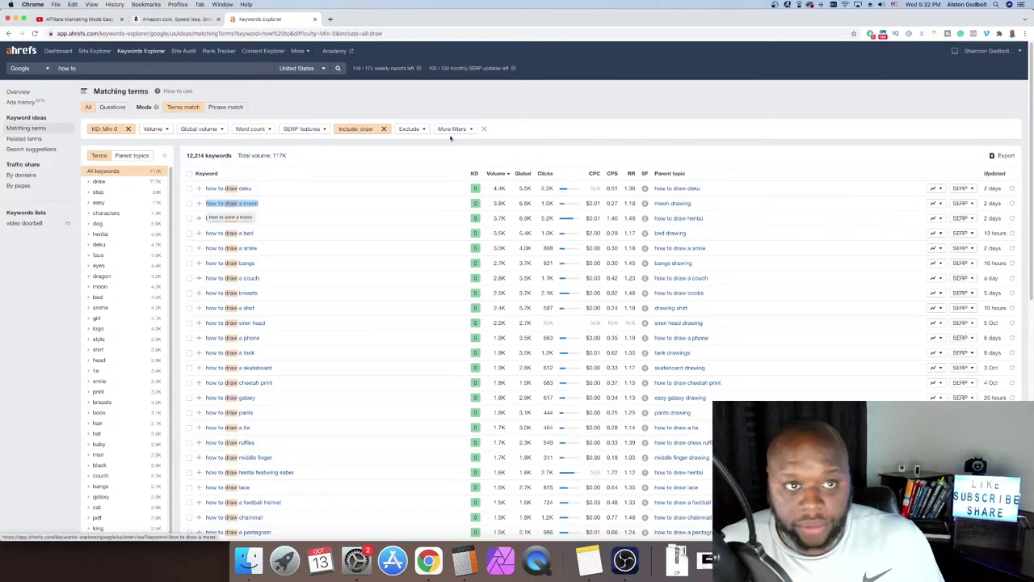
# Open youtube.com in a new browser tab
pyautogui.click(329, 18)
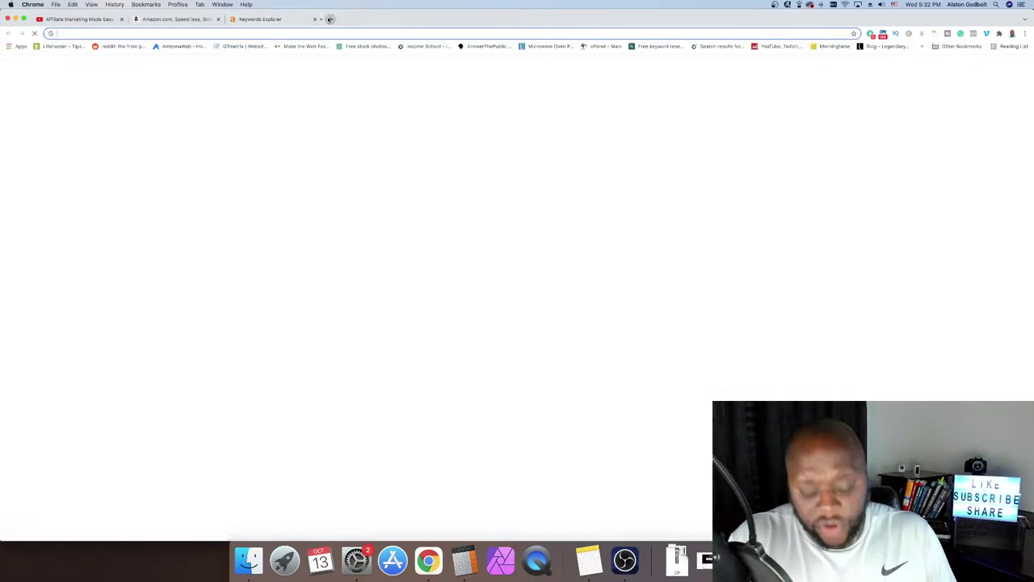
pyautogui.write('yo')
pyautogui.press('Return')
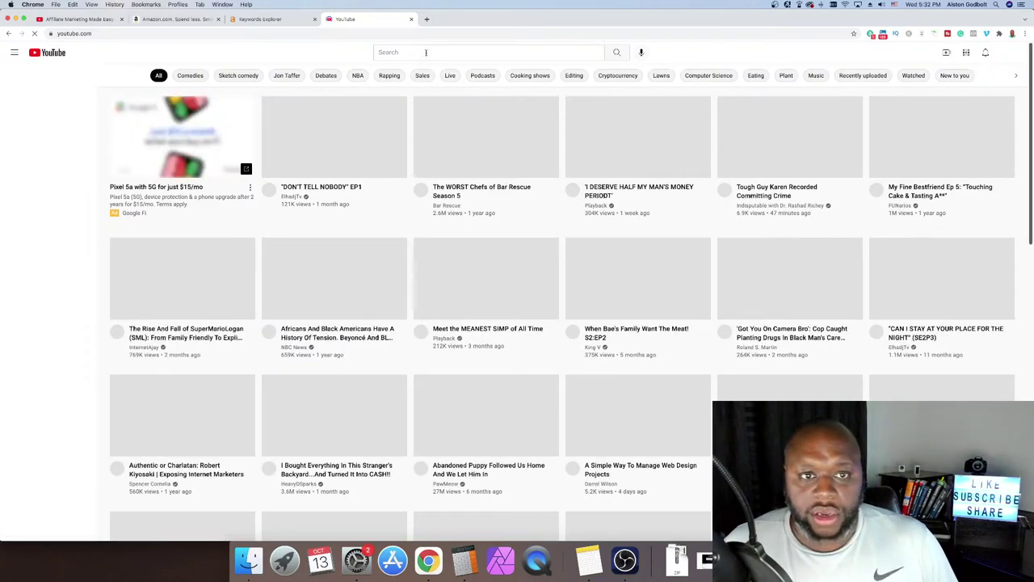
# Search YouTube for 'how to draw a moon', where vidIQ scores it 48/100
pyautogui.click(426, 51)
pyautogui.write('how to draw a moon')
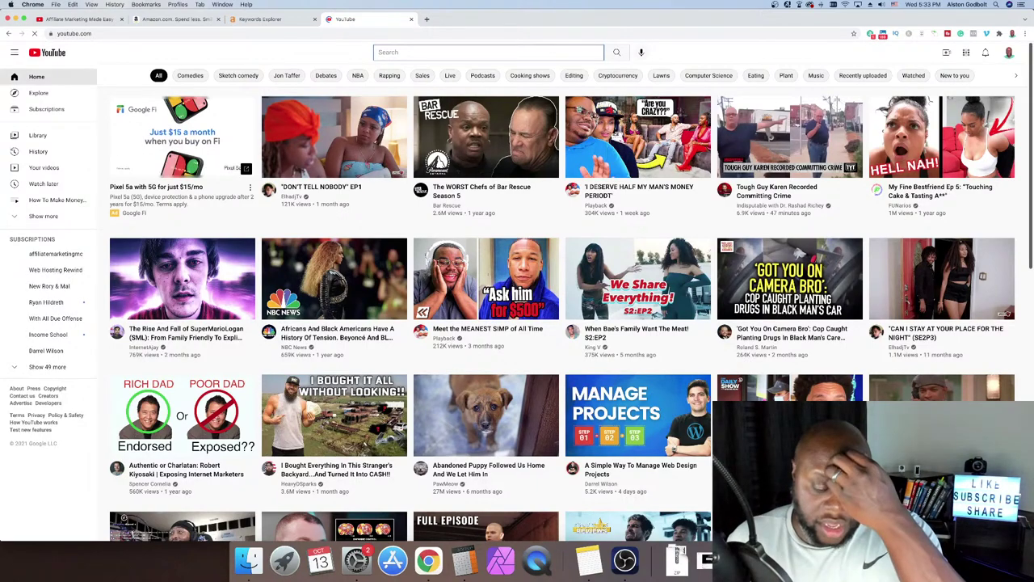
pyautogui.click(427, 52)
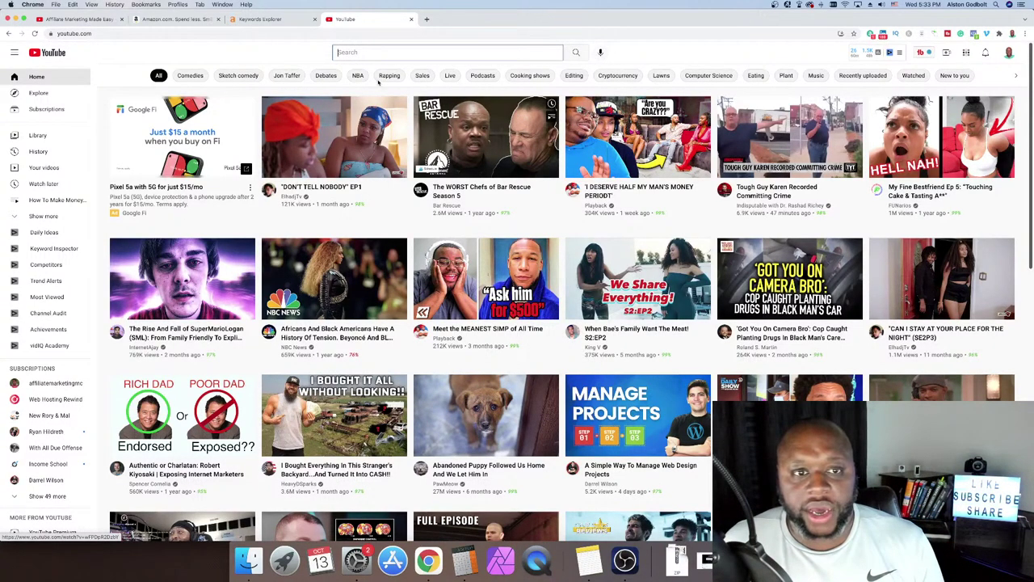
pyautogui.press('super+v')
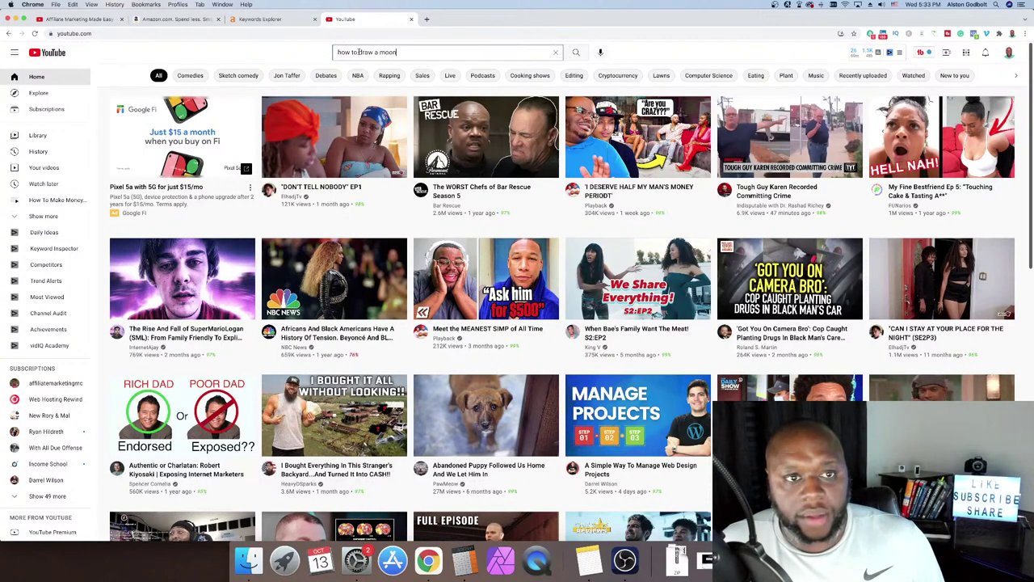
pyautogui.press('Return')
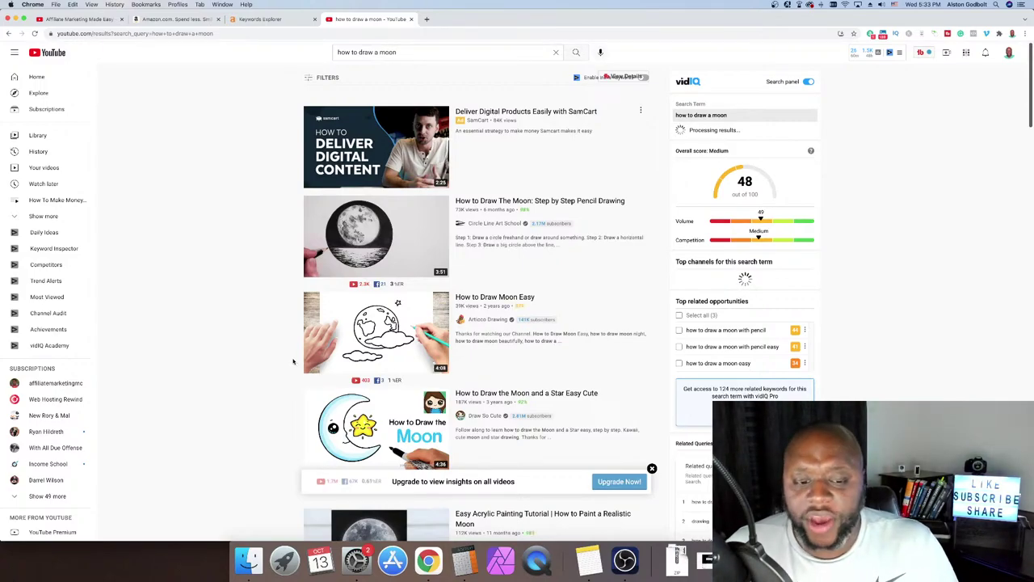
pyautogui.scroll(-3, 293, 361)
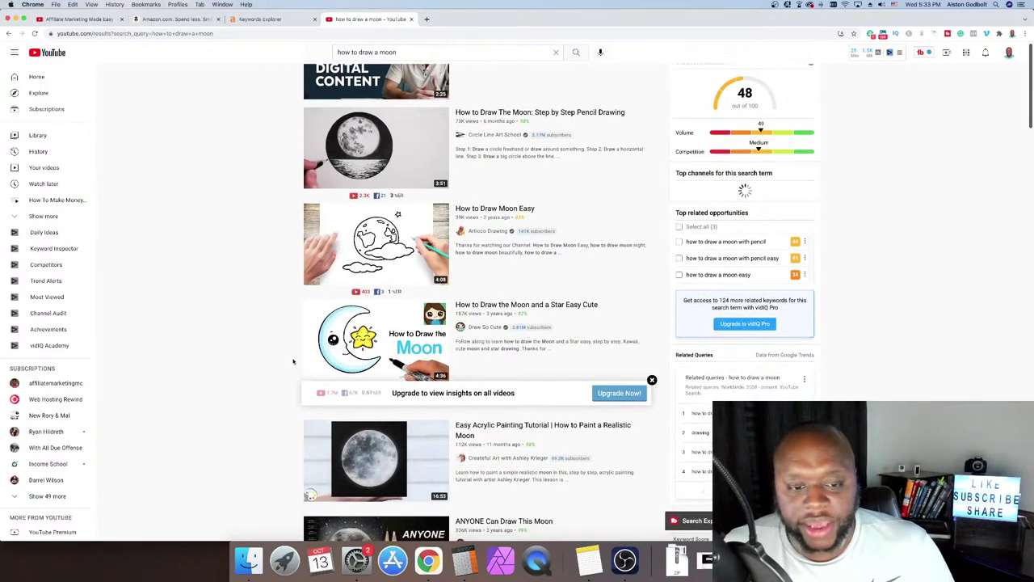
pyautogui.scroll(3, 293, 361)
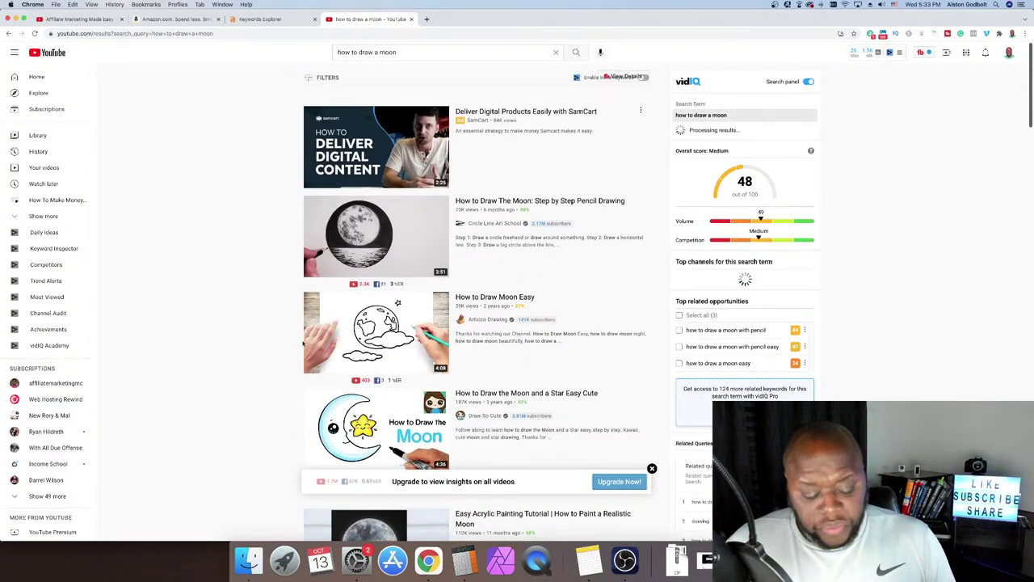
pyautogui.moveTo(315, 334)
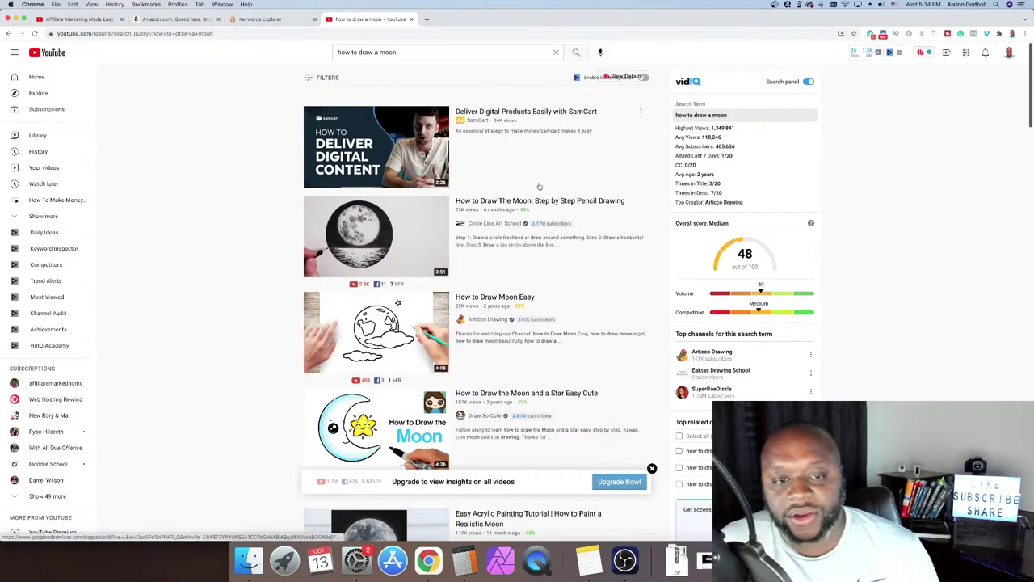
pyautogui.scroll(-5, 282, 345)
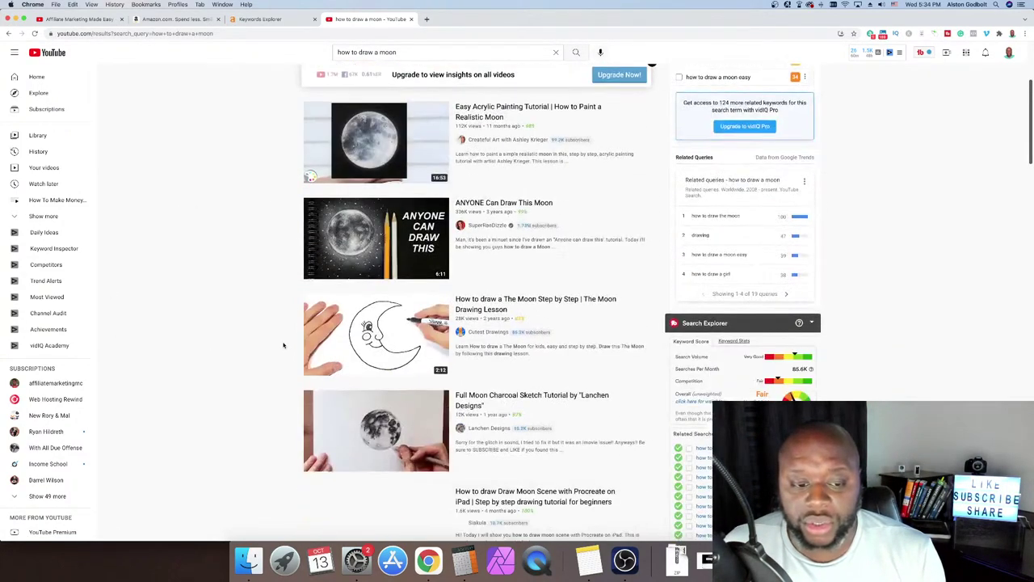
pyautogui.scroll(5, 282, 344)
# Look over the KD 0 'draw' keyword list in Ahrefs, then move to the Amazon tab
pyautogui.click(261, 24)
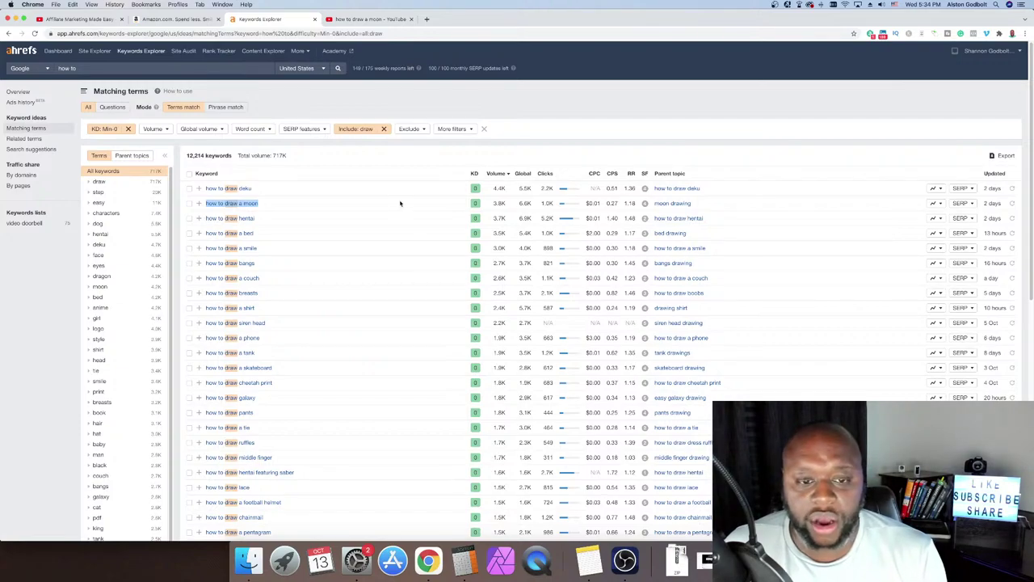
pyautogui.scroll(-10, 347, 319)
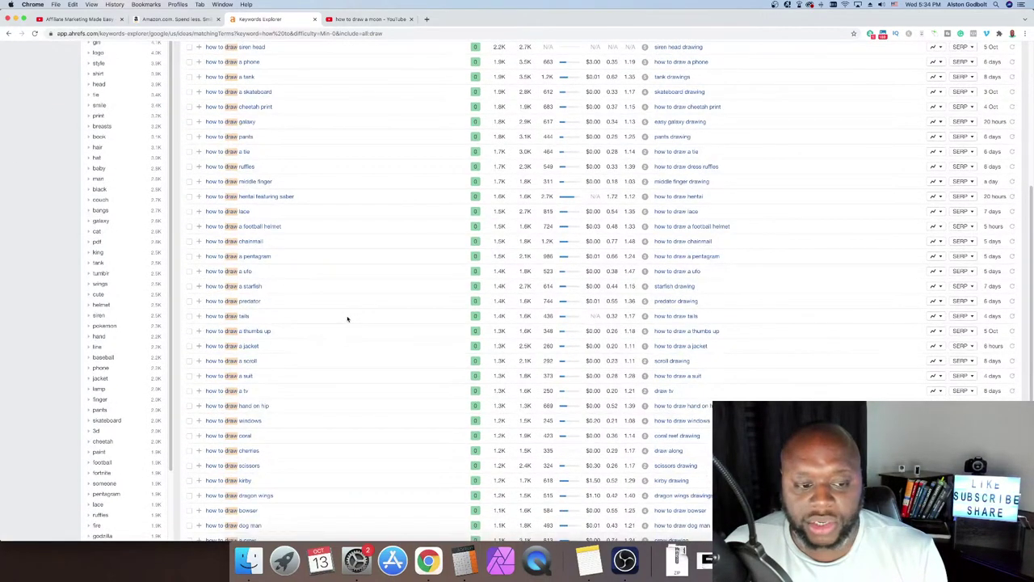
pyautogui.scroll(10, 351, 327)
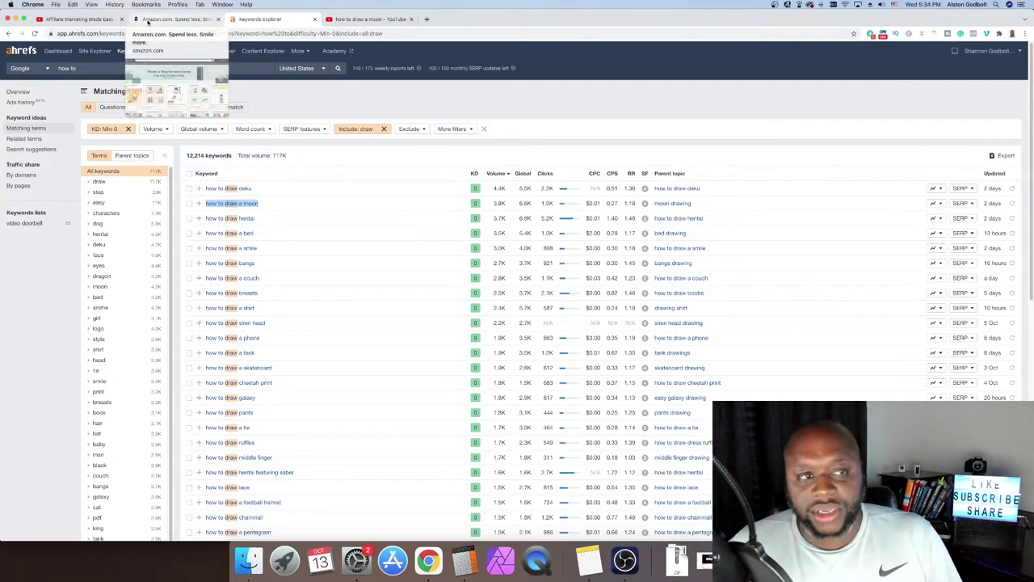
pyautogui.click(148, 20)
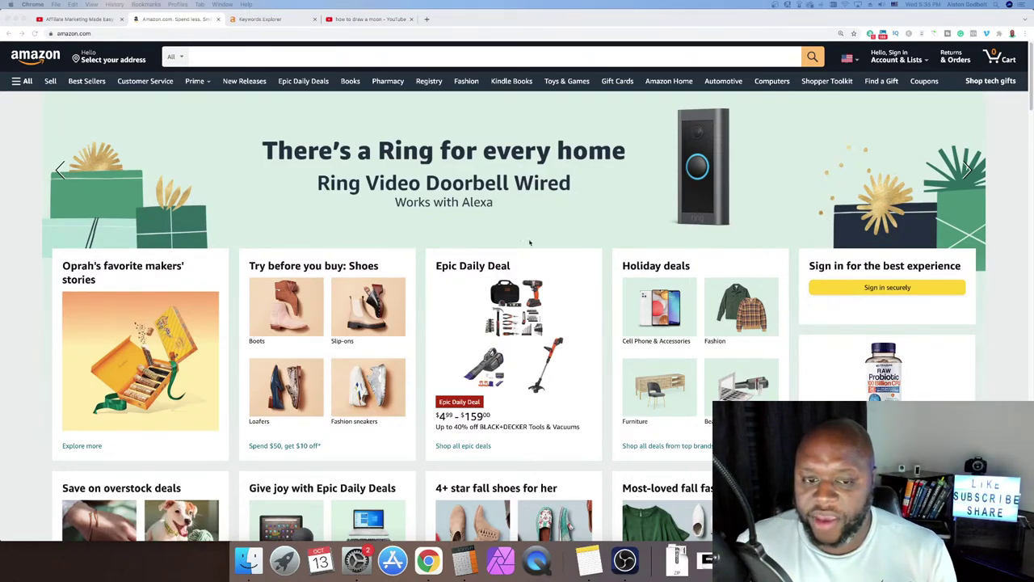
pyautogui.scroll(-3, 663, 283)
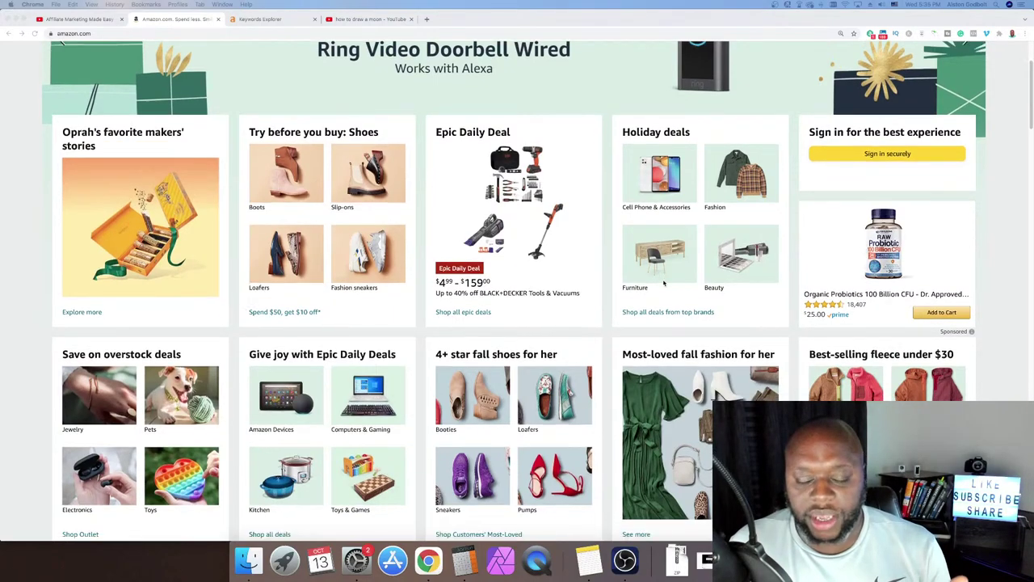
pyautogui.scroll(-2, 664, 281)
pyautogui.scroll(-3, 664, 281)
pyautogui.scroll(-3, 664, 282)
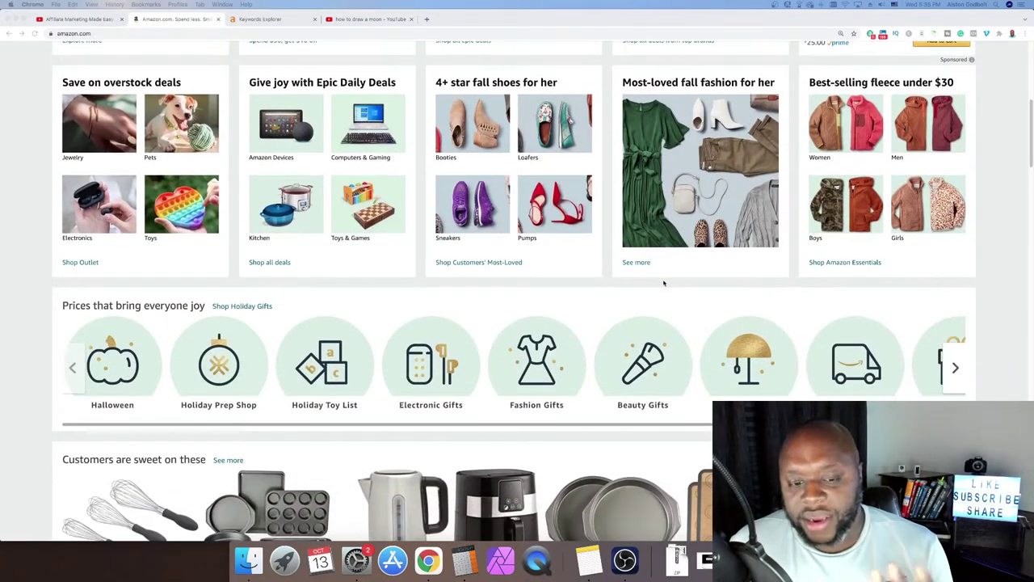
pyautogui.scroll(-1, 664, 283)
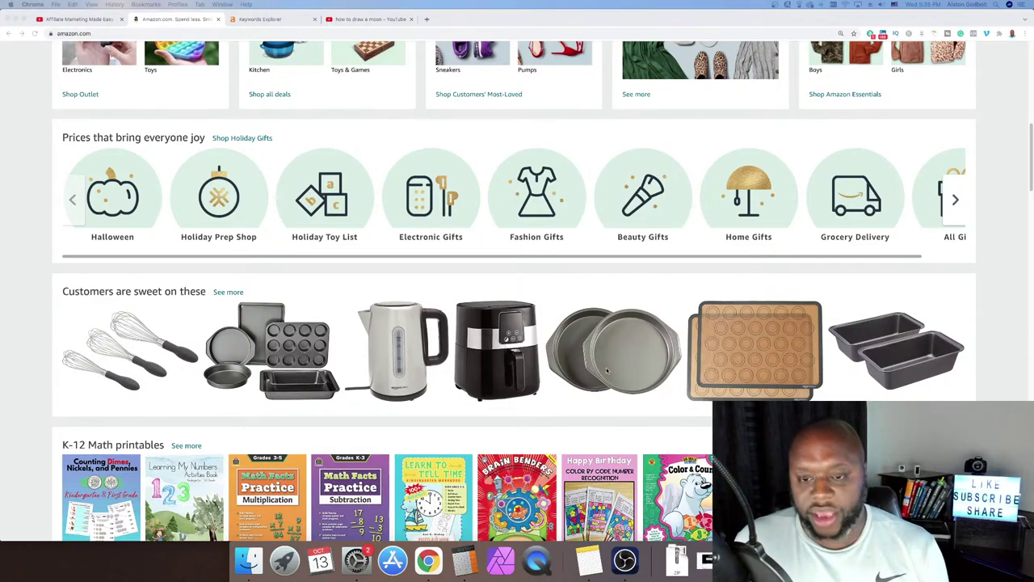
pyautogui.scroll(-3, 558, 385)
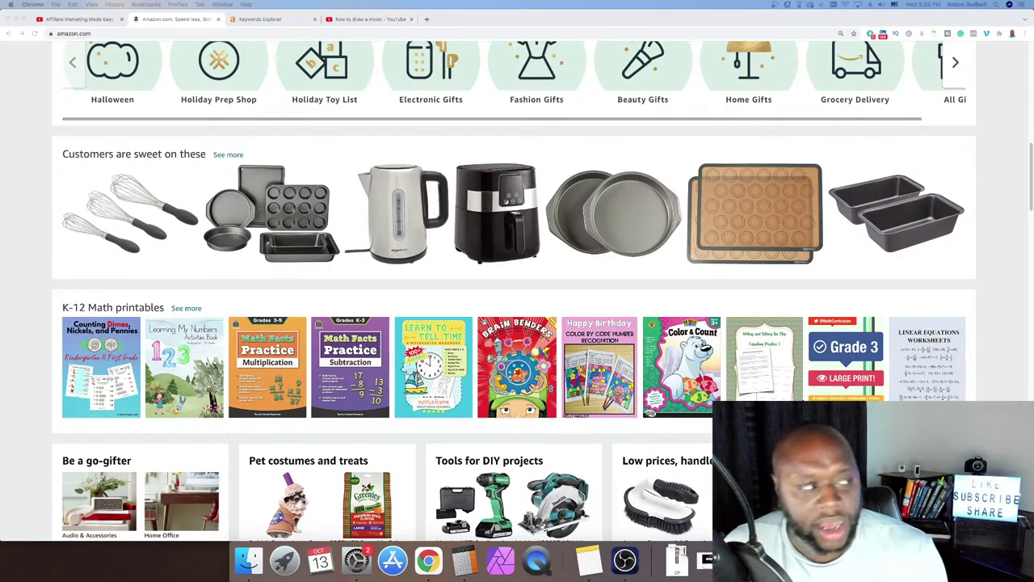
pyautogui.scroll(-3, 792, 393)
pyautogui.scroll(-2, 792, 393)
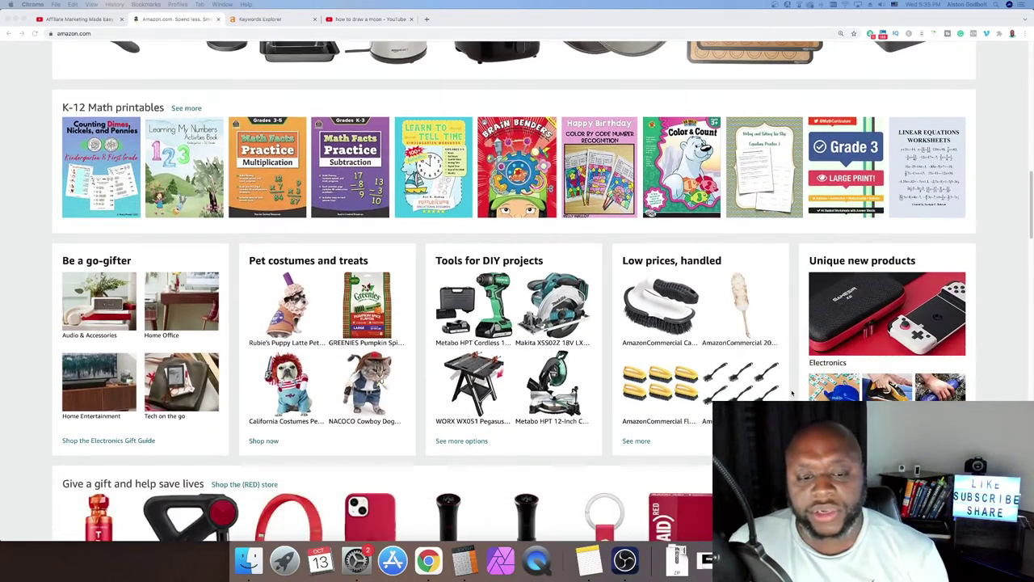
pyautogui.scroll(-5, 792, 393)
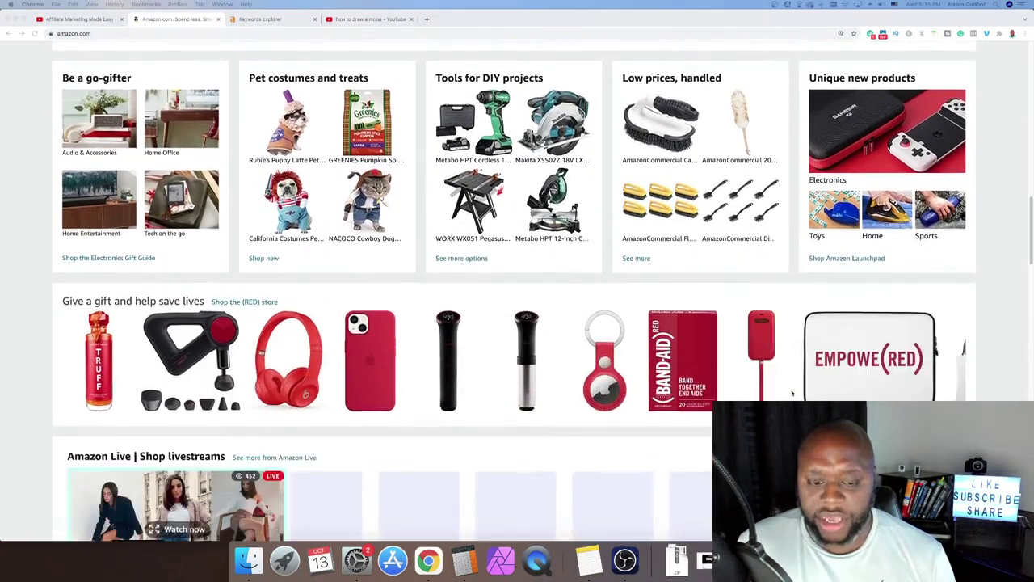
pyautogui.scroll(-7, 791, 393)
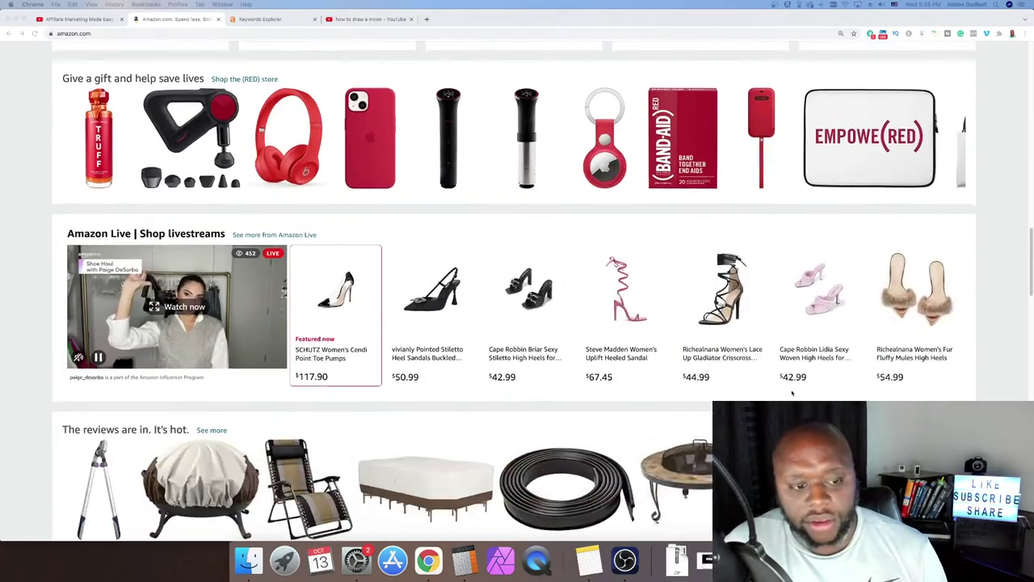
pyautogui.scroll(-9, 792, 394)
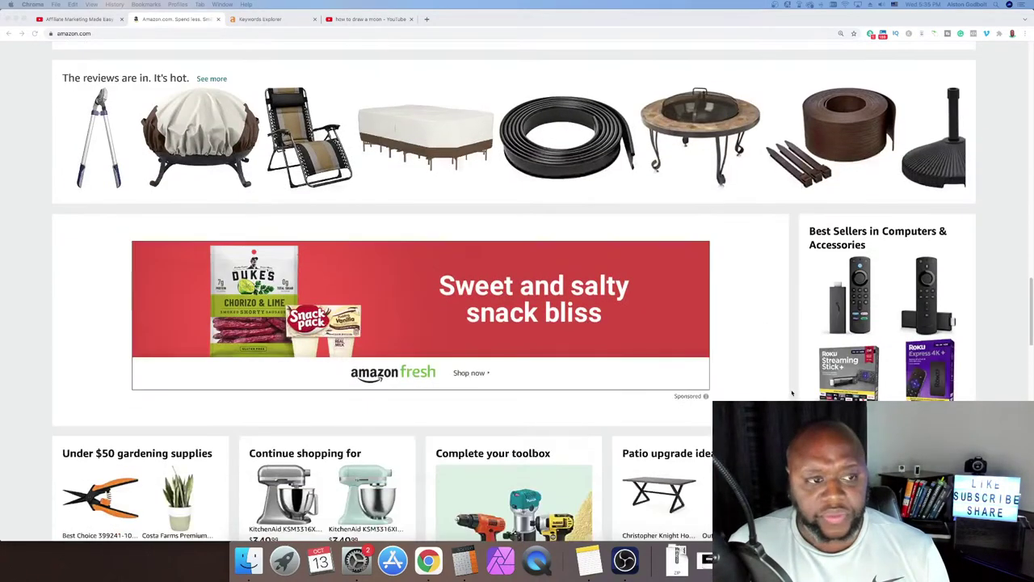
pyautogui.scroll(-4, 792, 393)
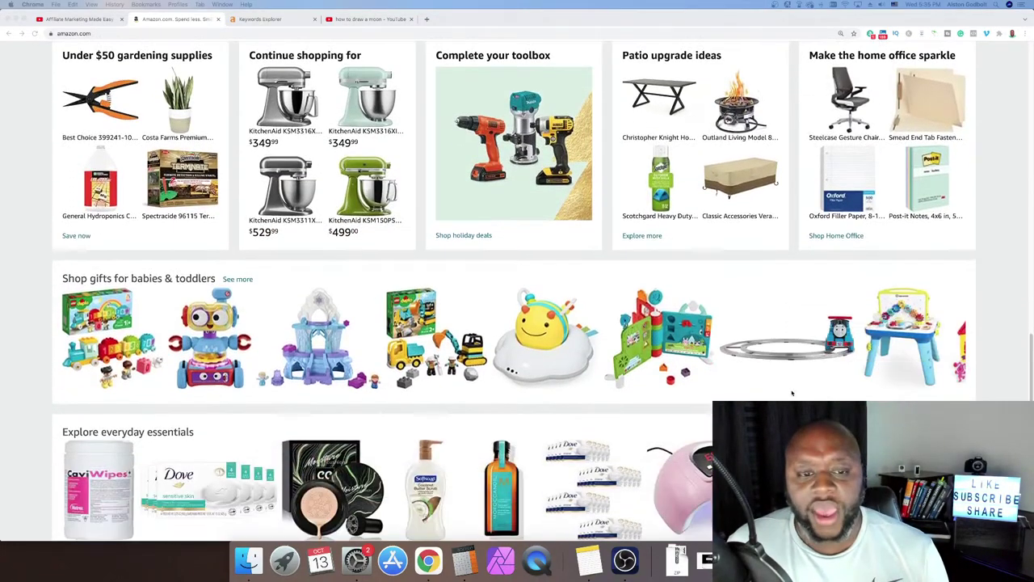
pyautogui.scroll(-5, 792, 393)
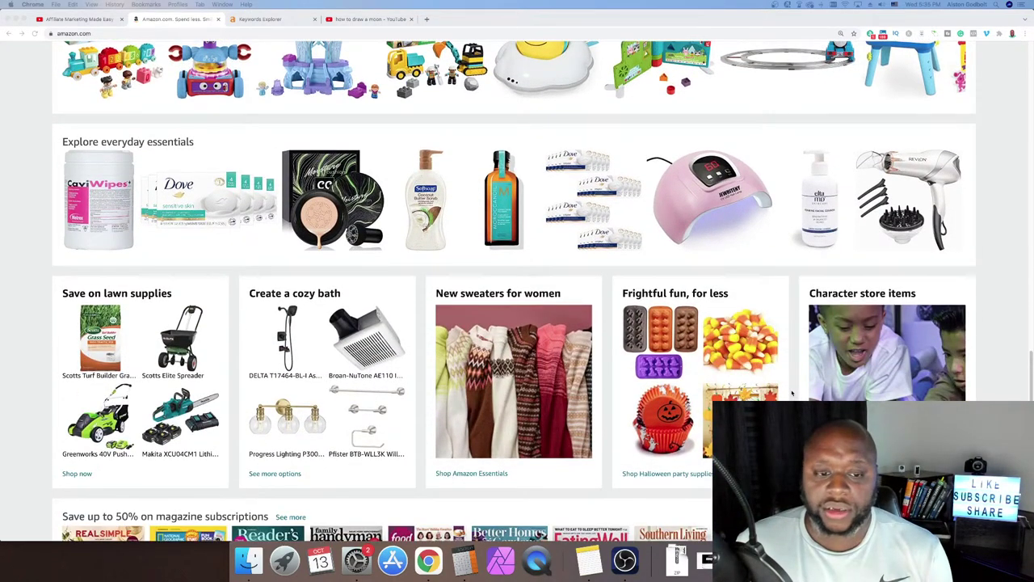
pyautogui.scroll(-1, 792, 394)
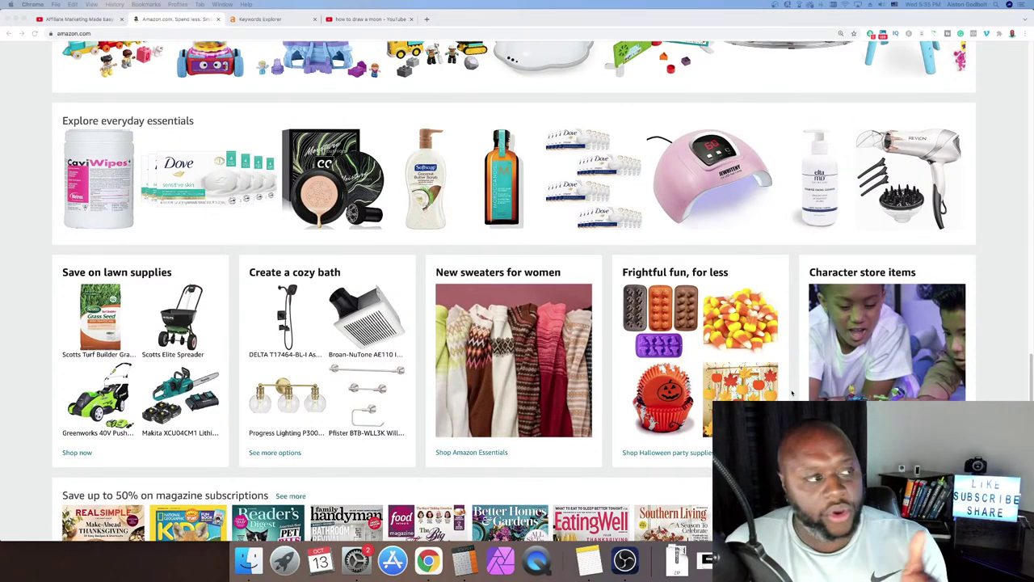
pyautogui.scroll(-5, 792, 393)
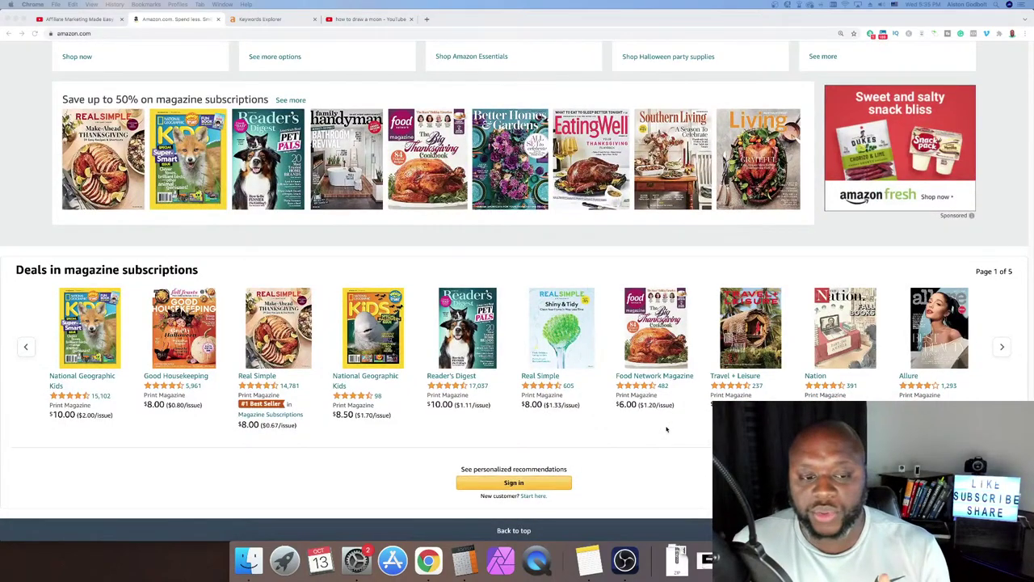
pyautogui.scroll(20, 677, 440)
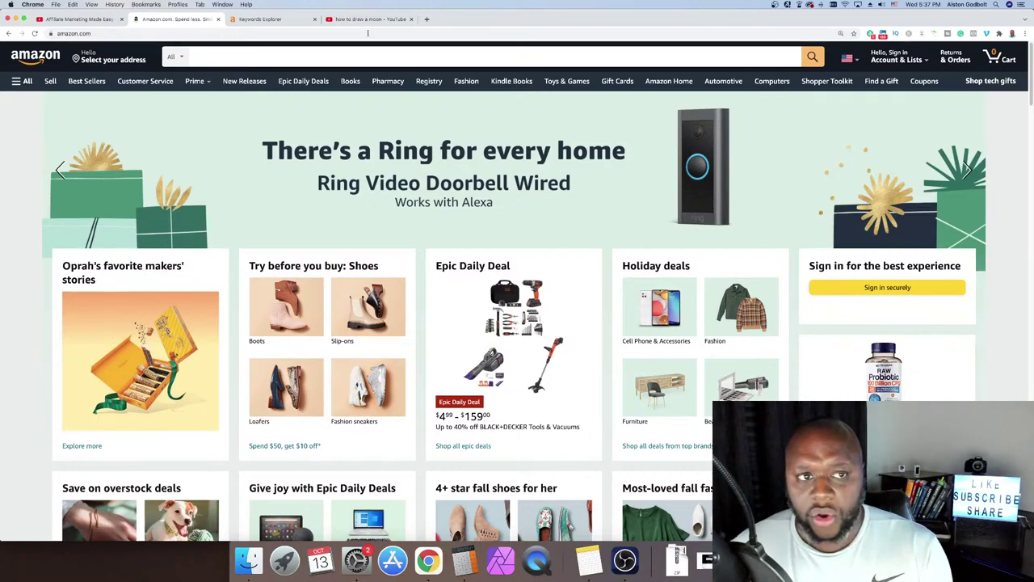
# Glance at the Ahrefs 'how to' results, then go to the Affiliate Marketing Made Easy channel's Videos page
pyautogui.click(250, 21)
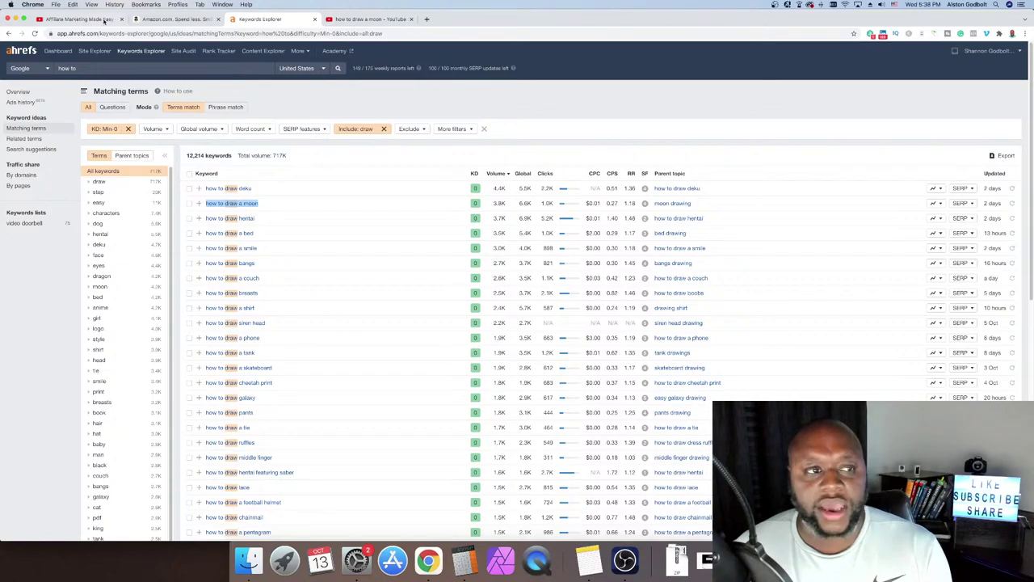
pyautogui.click(78, 19)
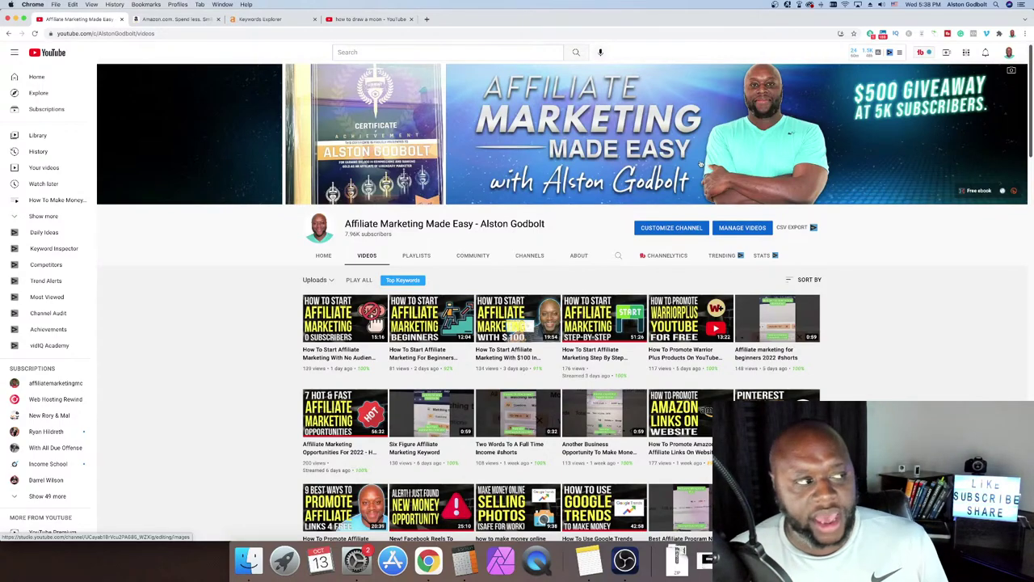
pyautogui.scroll(1, 702, 164)
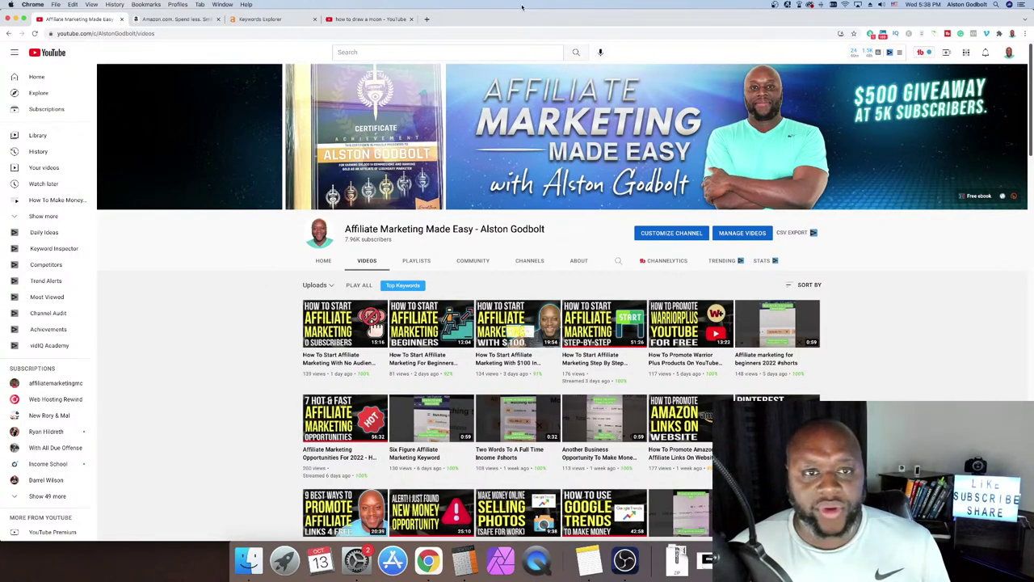
pyautogui.click(426, 20)
# Load yeti.com in the new tab to bring up the YETI US homepage
pyautogui.write('oti')
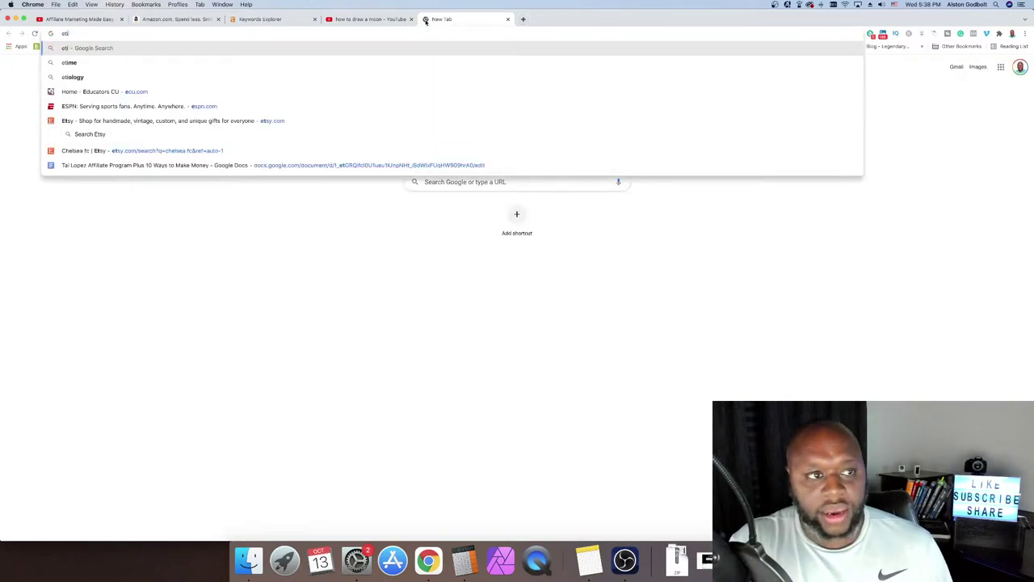
pyautogui.press('BackSpace')
pyautogui.press('BackSpace')
pyautogui.press('BackSpace')
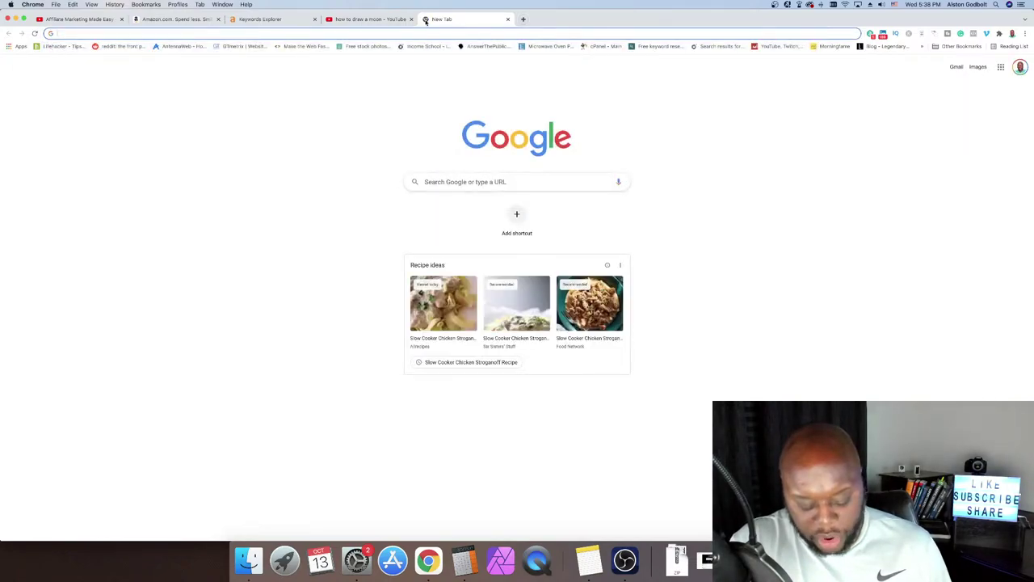
pyautogui.write('yeti.com')
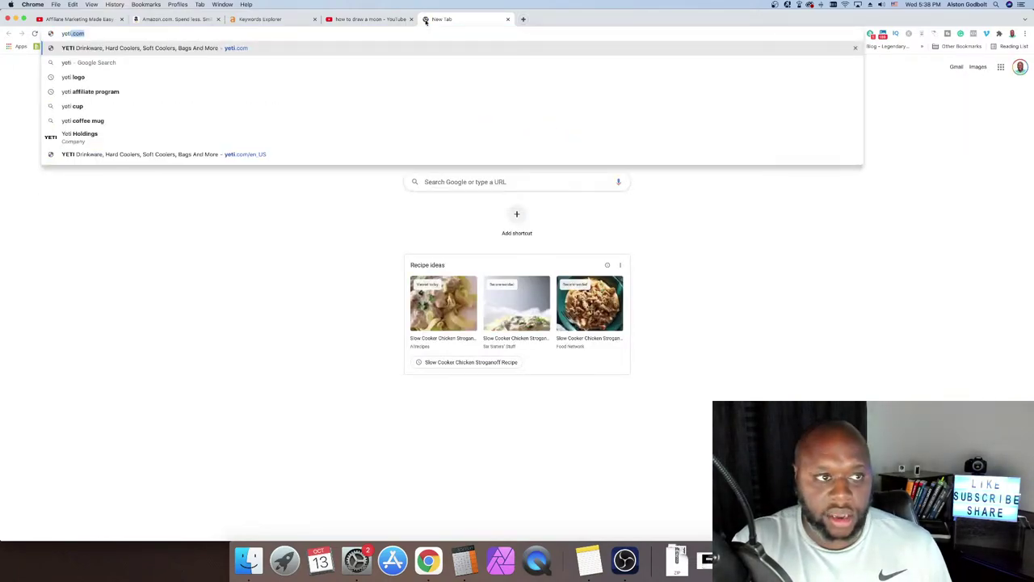
pyautogui.press('Return')
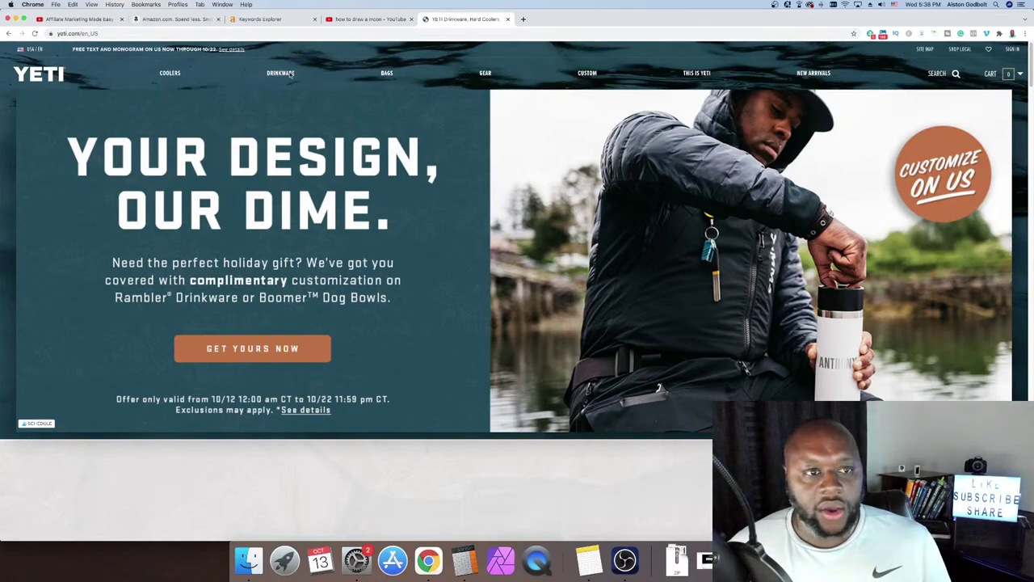
pyautogui.moveTo(289, 74)
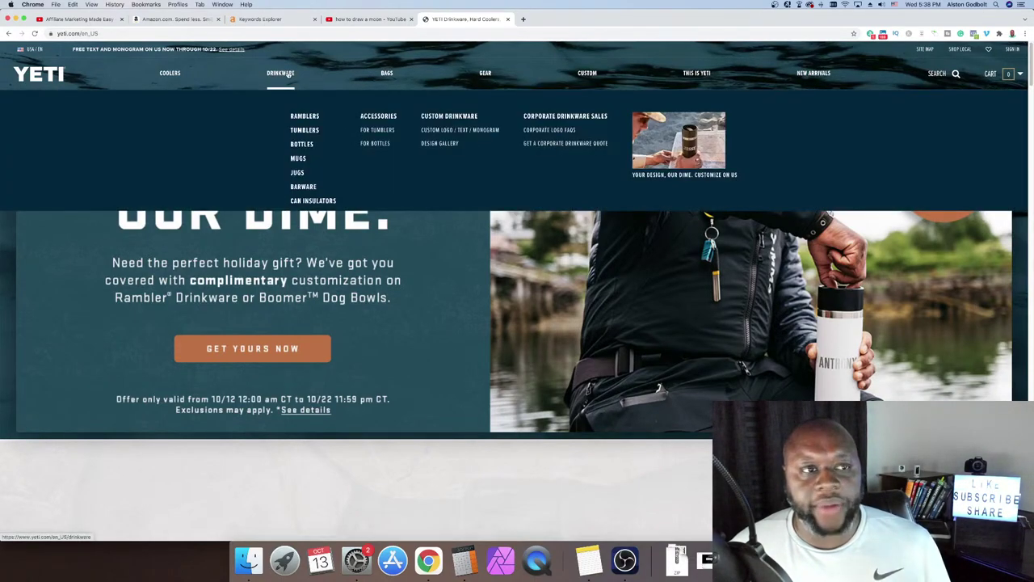
# Search 'backpack cooler' in Ahrefs and open its overview: KD 11, 74K volume, $0.80 CPC
pyautogui.click(273, 19)
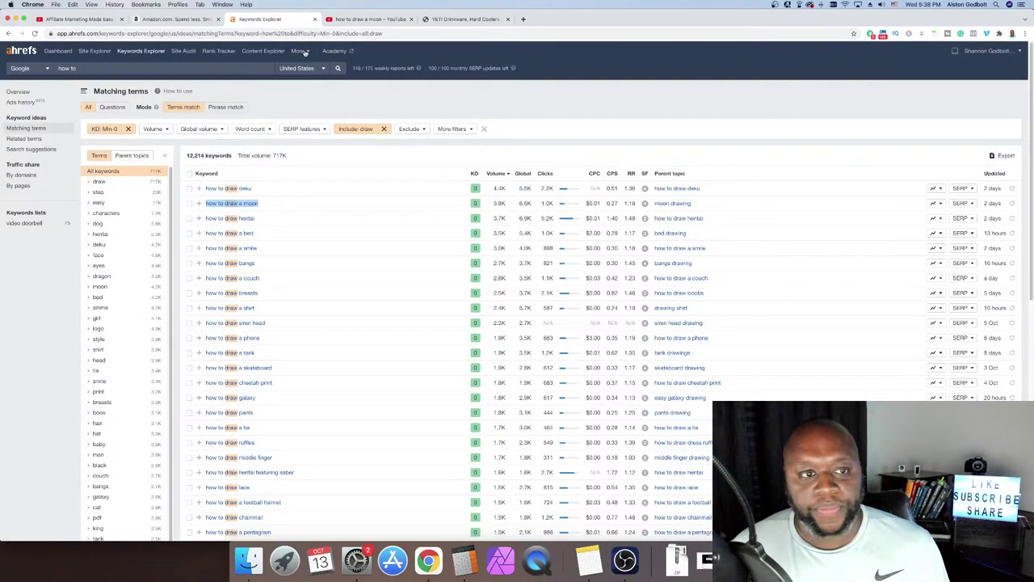
pyautogui.tripleClick(159, 71)
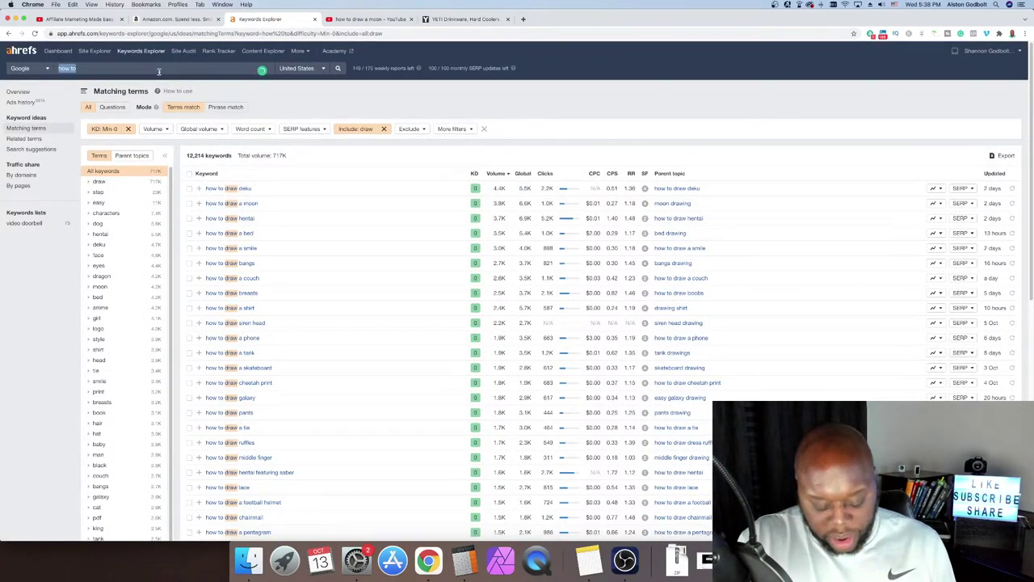
pyautogui.write('backpack')
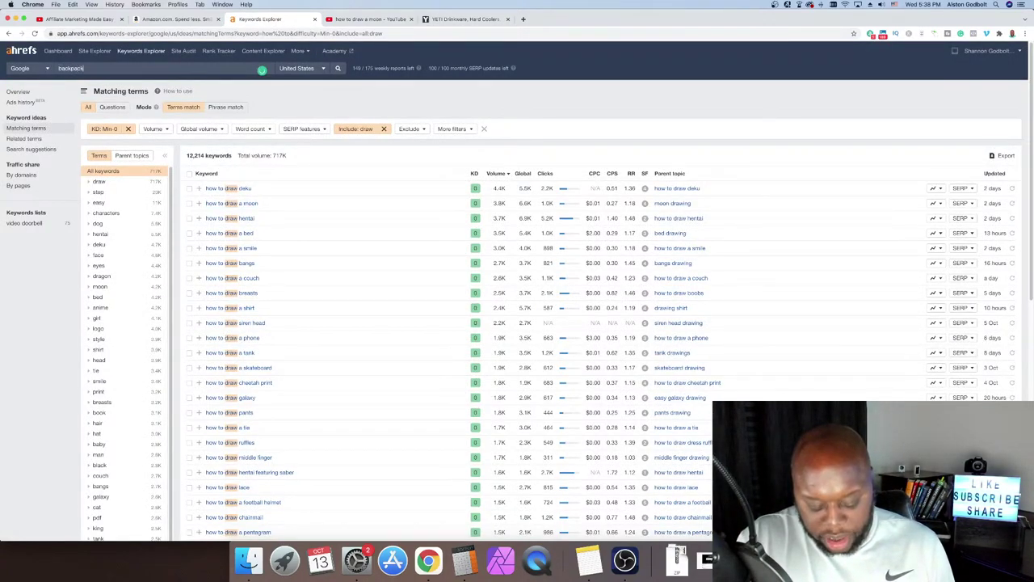
pyautogui.write(' cooler')
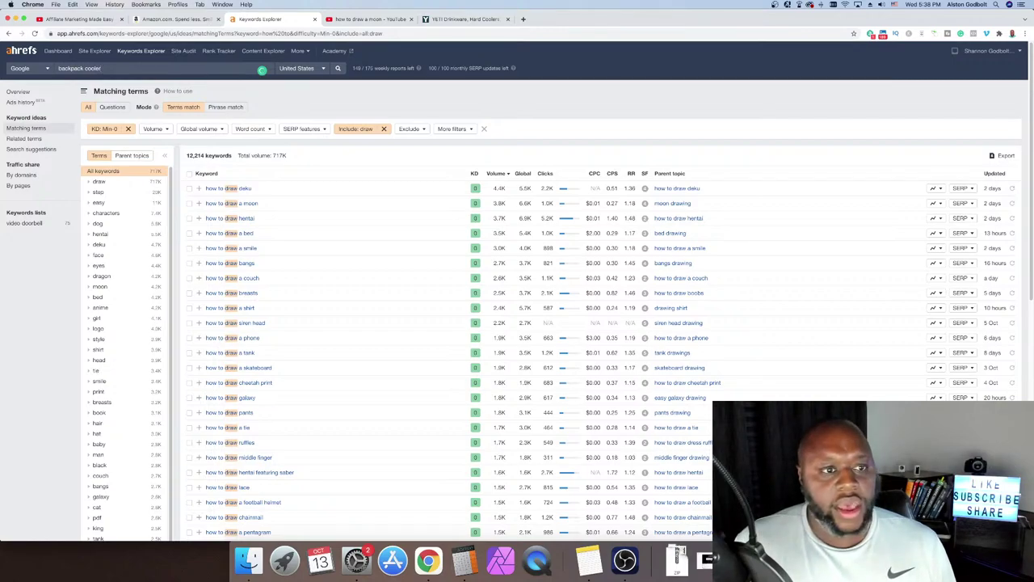
pyautogui.press('Return')
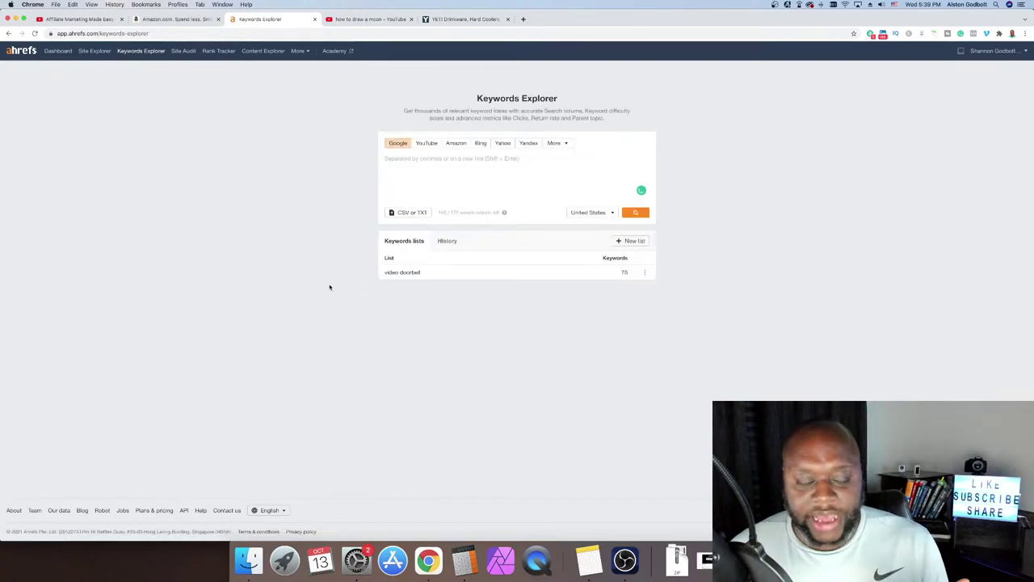
pyautogui.click(452, 243)
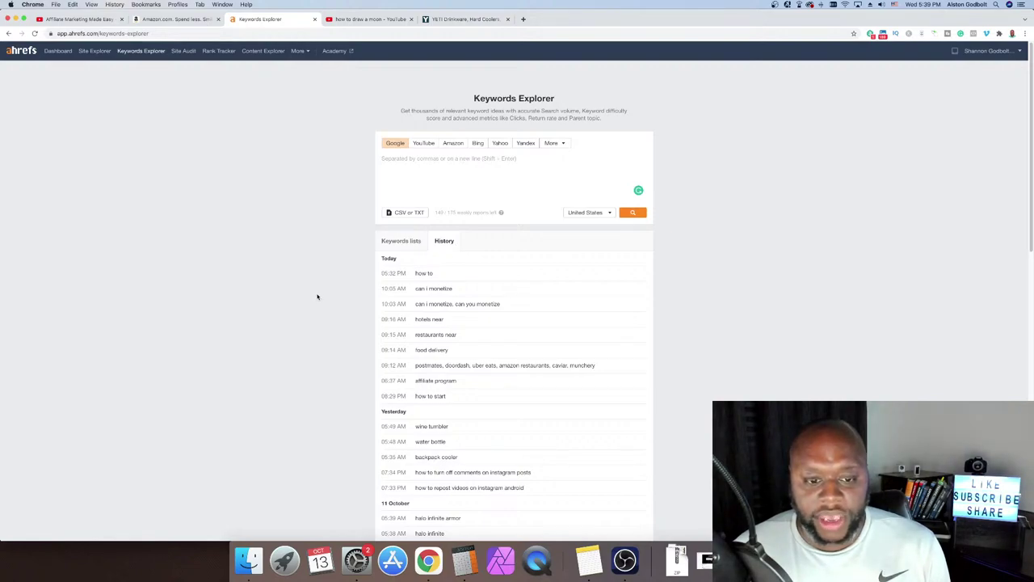
pyautogui.scroll(-3, 317, 297)
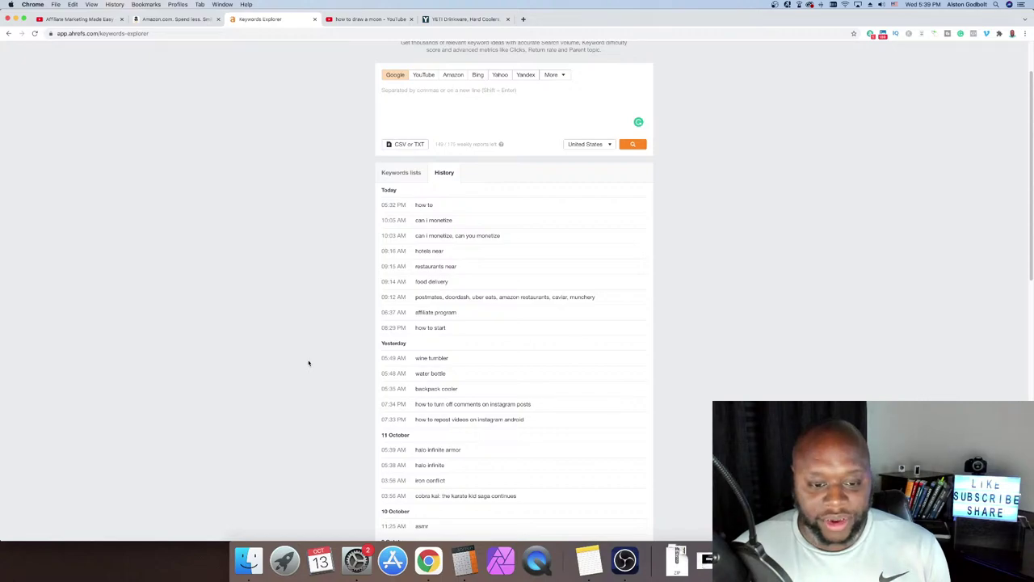
pyautogui.click(436, 391)
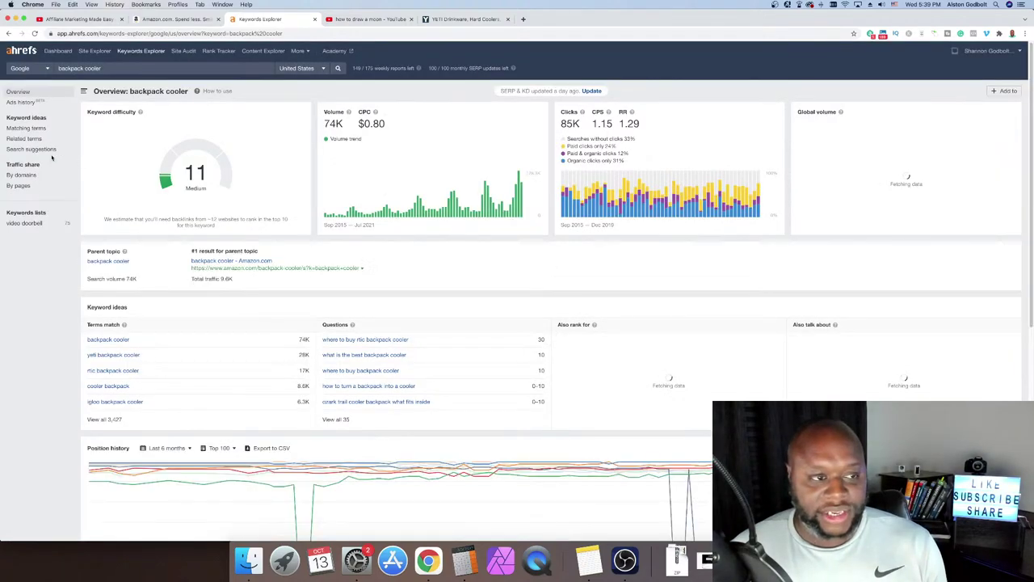
# Show the 3,427 'backpack cooler' matching terms, led by 'yeti backpack cooler'
pyautogui.click(37, 128)
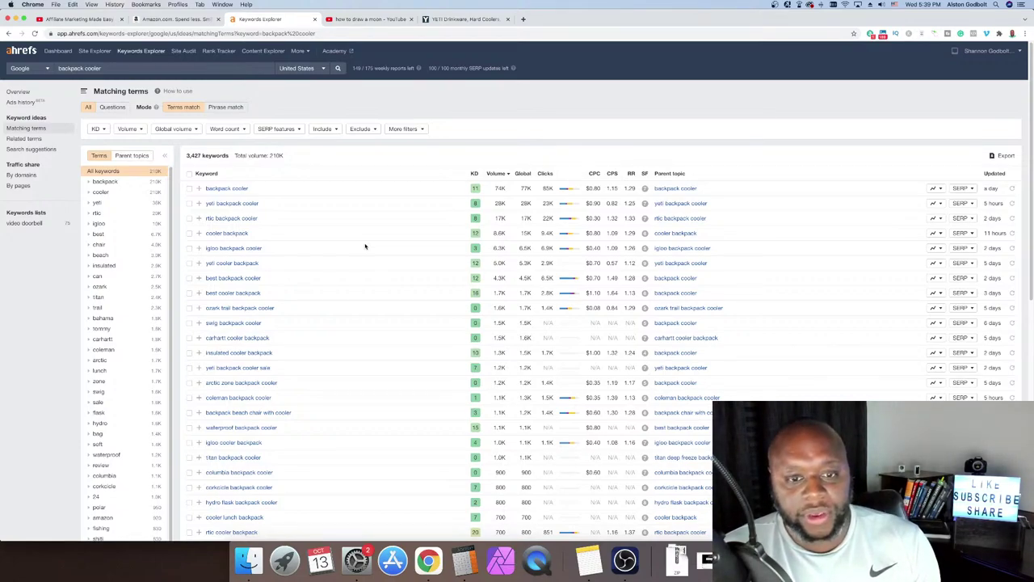
# Replace the query with 'how to keep cool' and run the search
pyautogui.doubleClick(167, 69)
pyautogui.click(167, 68)
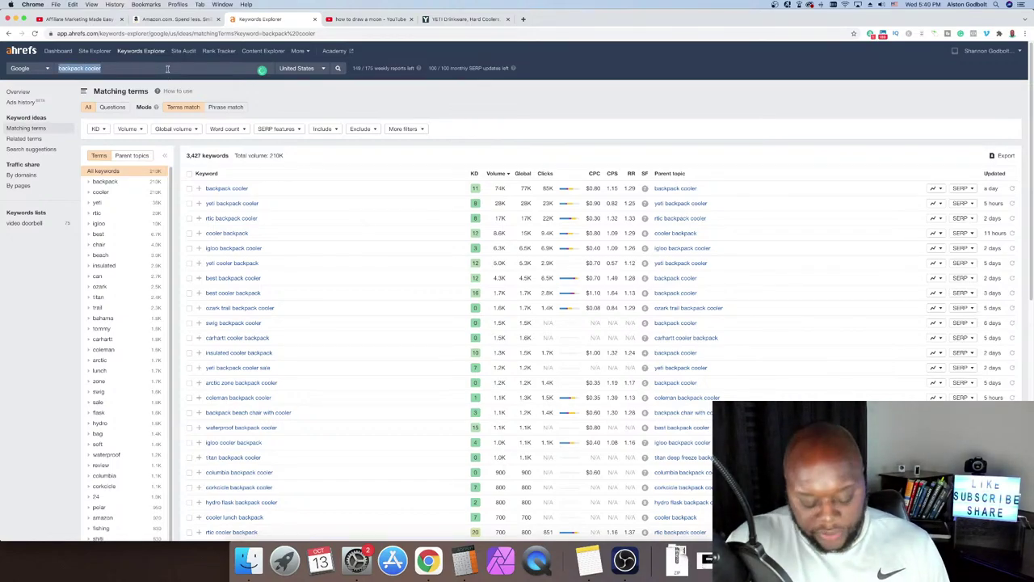
pyautogui.write('how to')
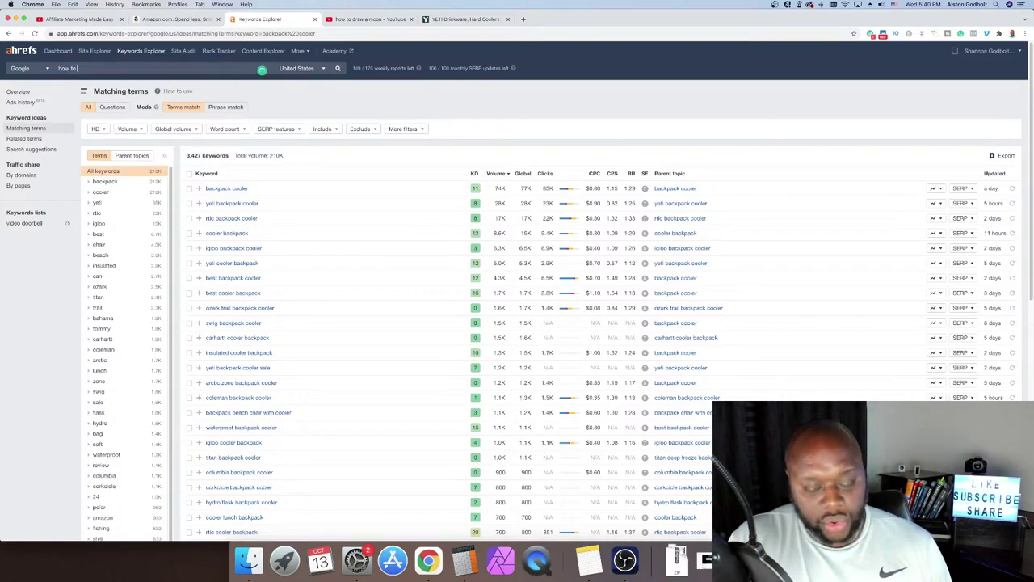
pyautogui.write(' keep cool')
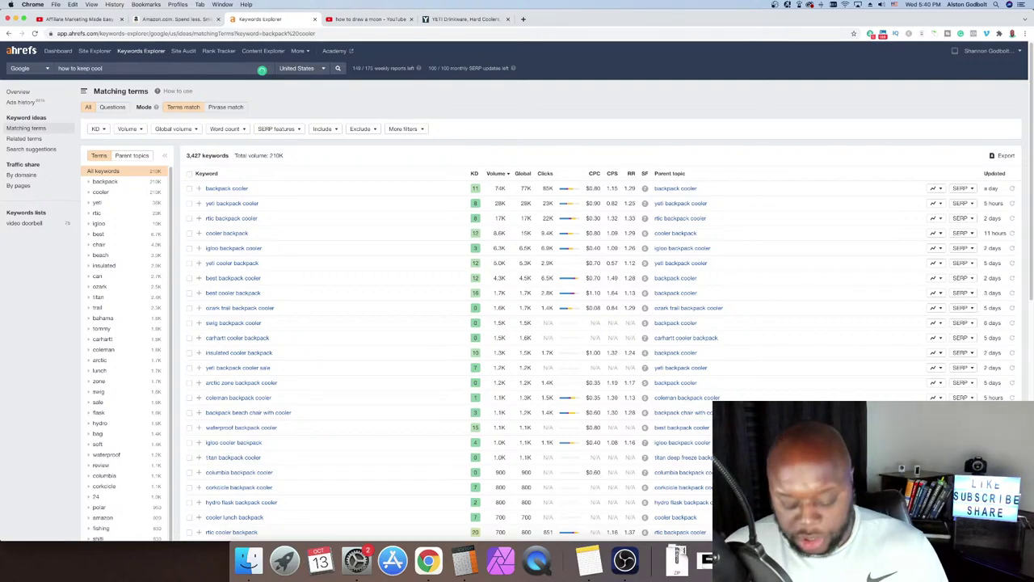
pyautogui.press('Return')
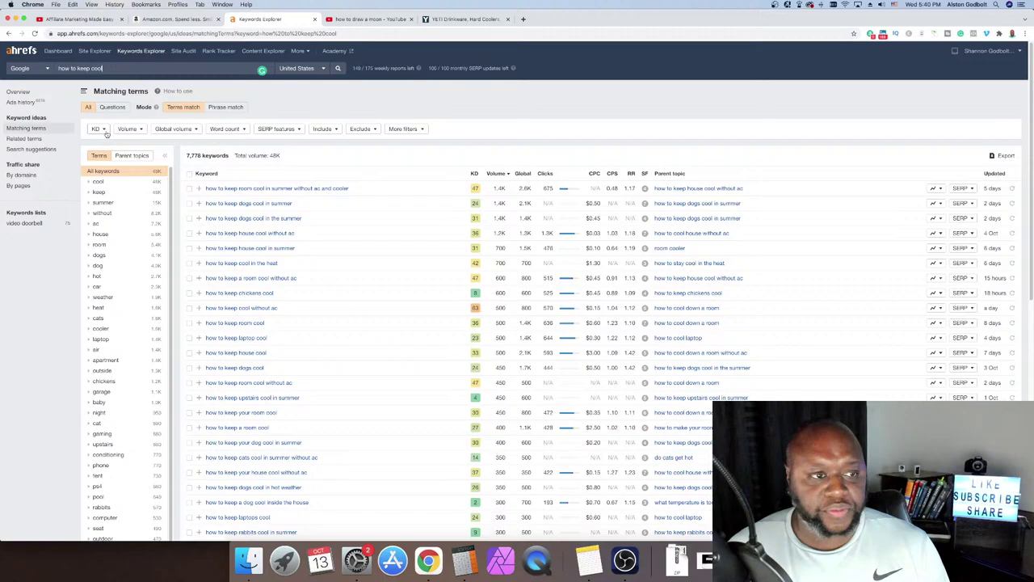
# Set a minimum keyword difficulty of 5, leaving 198 matching terms
pyautogui.click(98, 130)
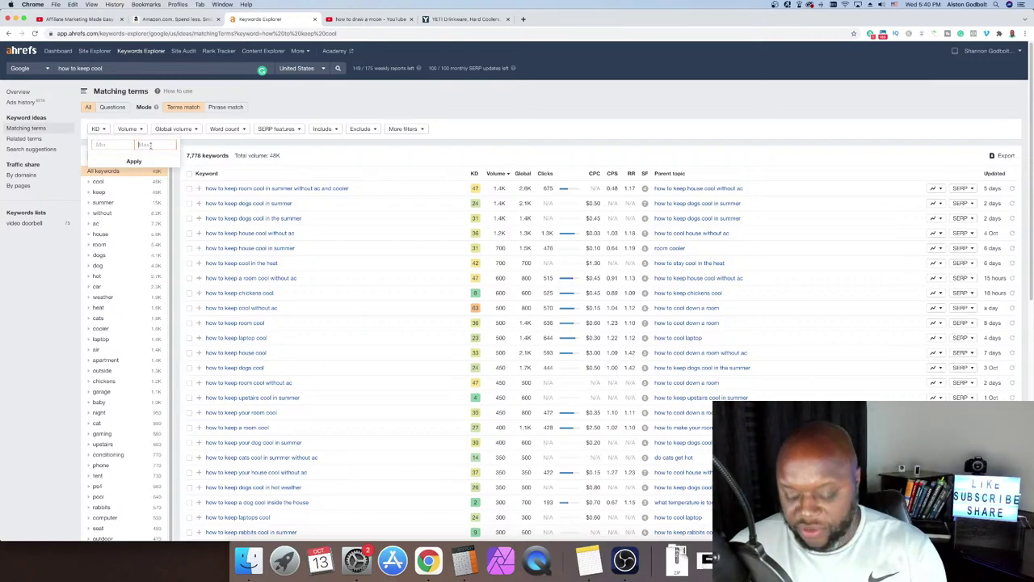
pyautogui.write('5')
pyautogui.press('Return')
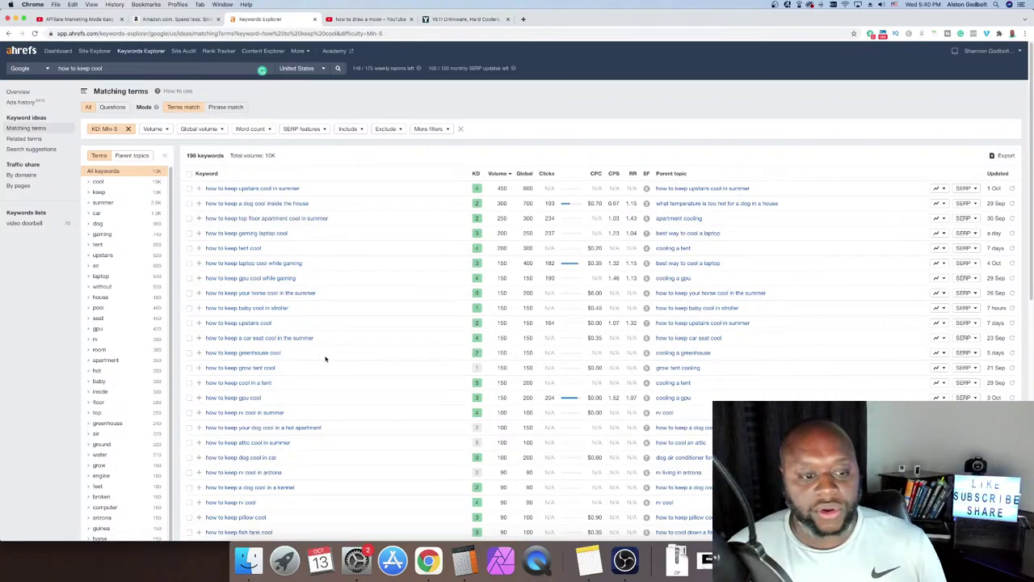
pyautogui.scroll(-5, 326, 358)
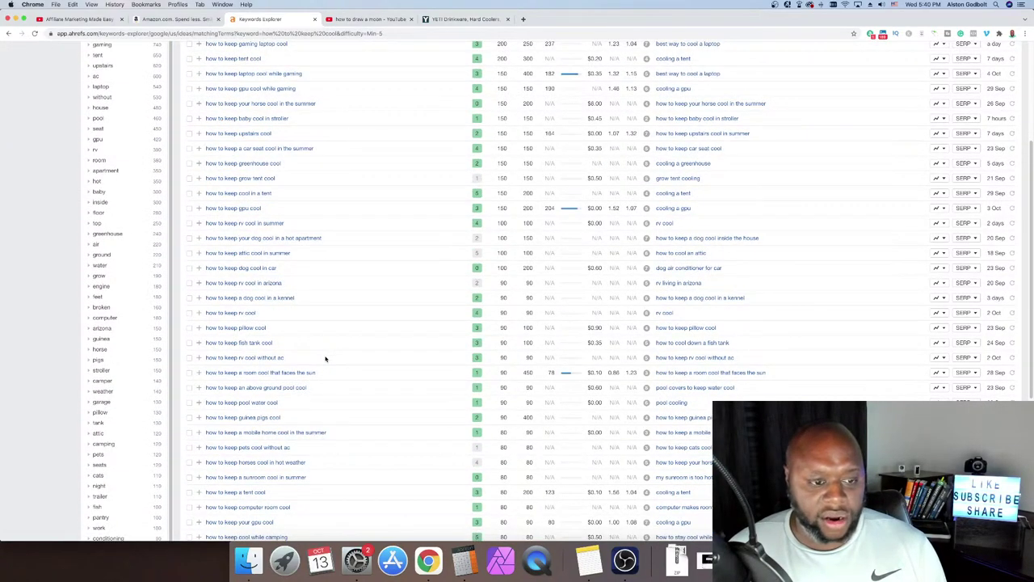
pyautogui.scroll(5, 326, 358)
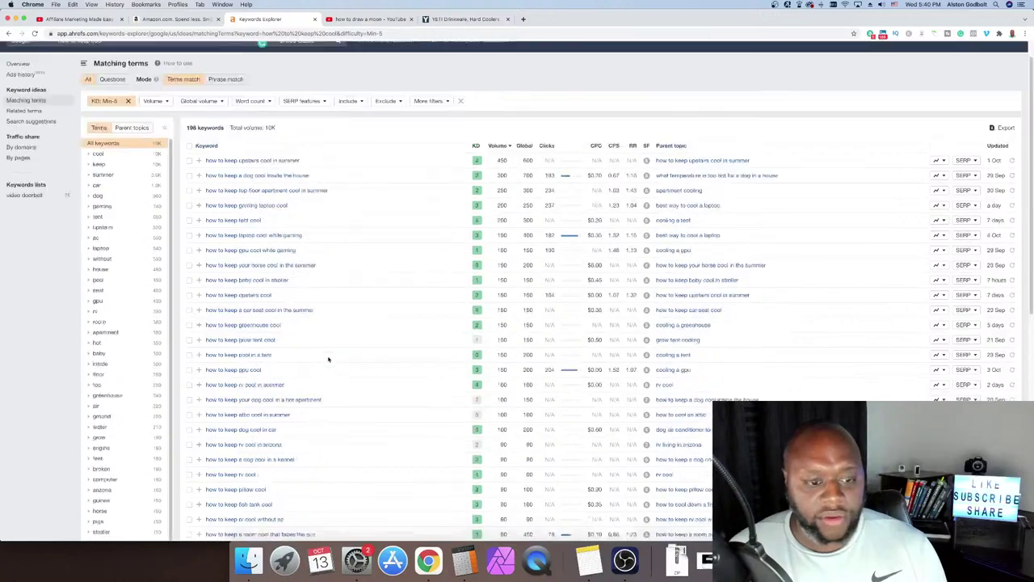
pyautogui.scroll(2, 328, 359)
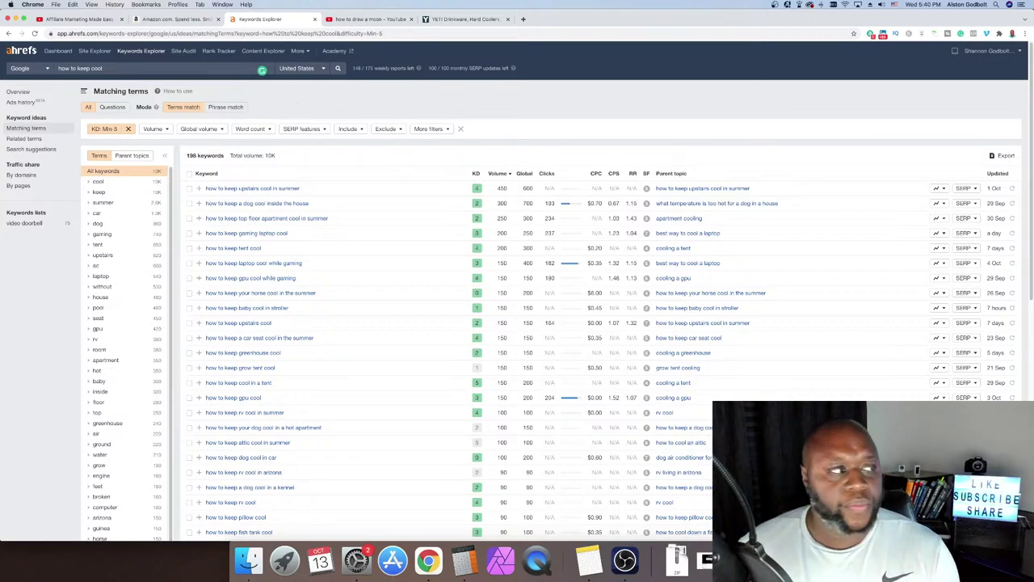
# On Amazon, browse Computers > Monitors and open the ASUS ZenScreen portable monitor page
pyautogui.click(198, 20)
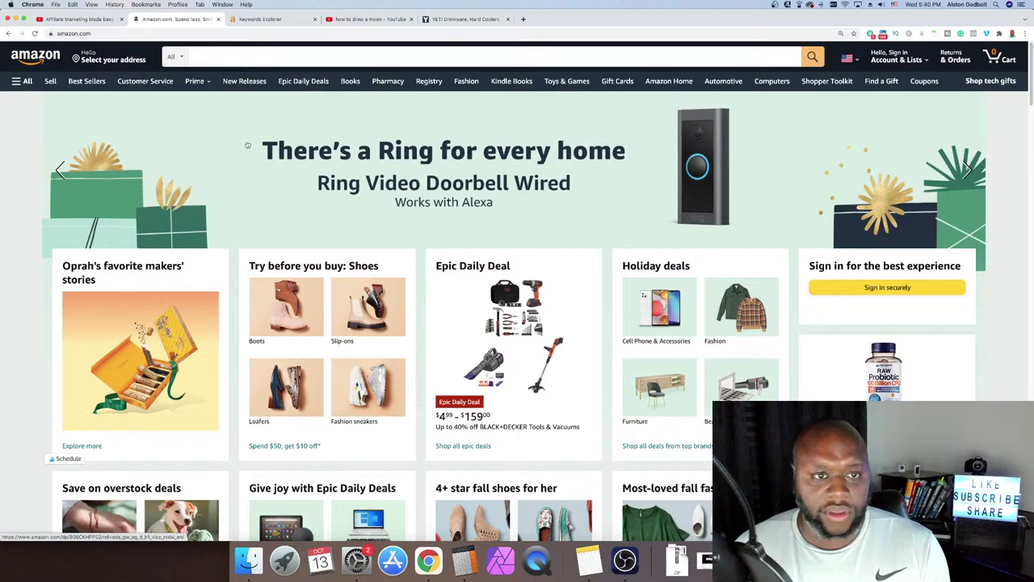
pyautogui.click(17, 82)
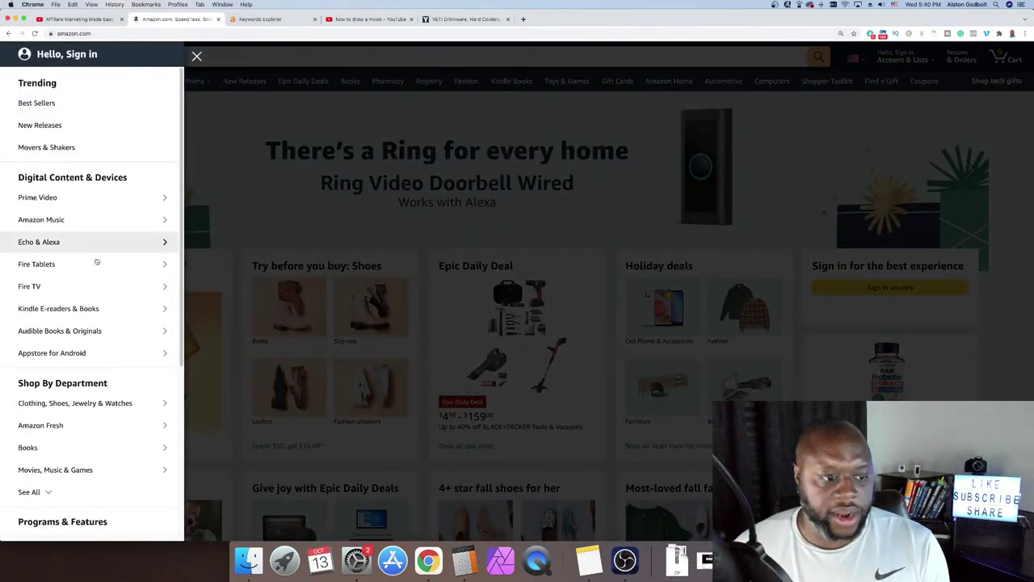
pyautogui.scroll(-3, 93, 279)
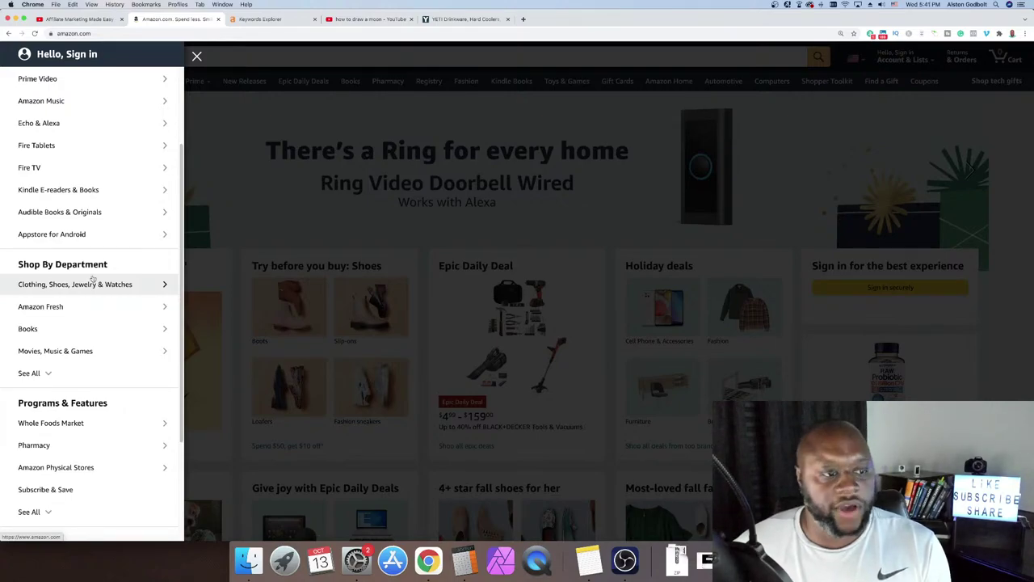
pyautogui.click(48, 372)
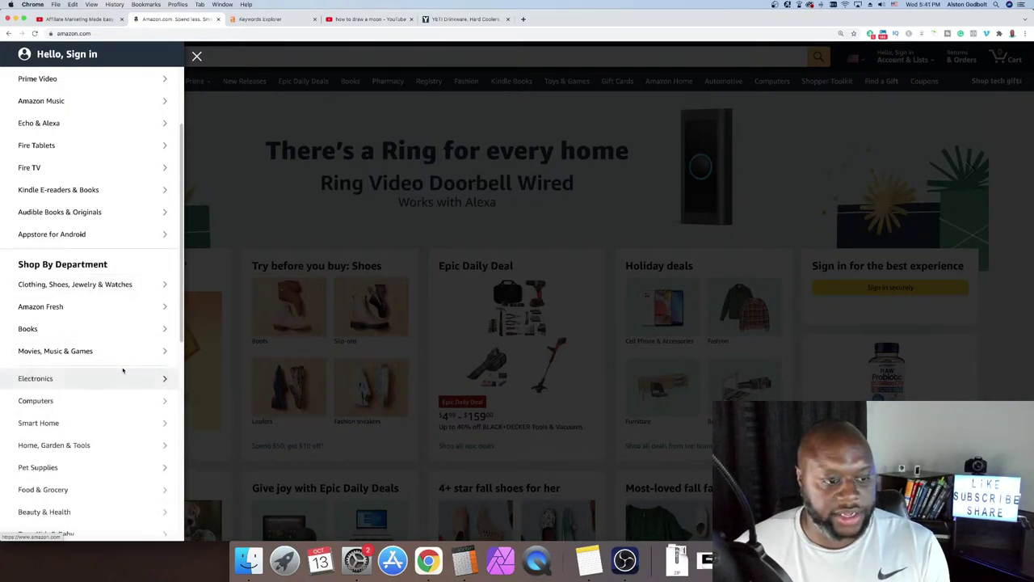
pyautogui.click(86, 386)
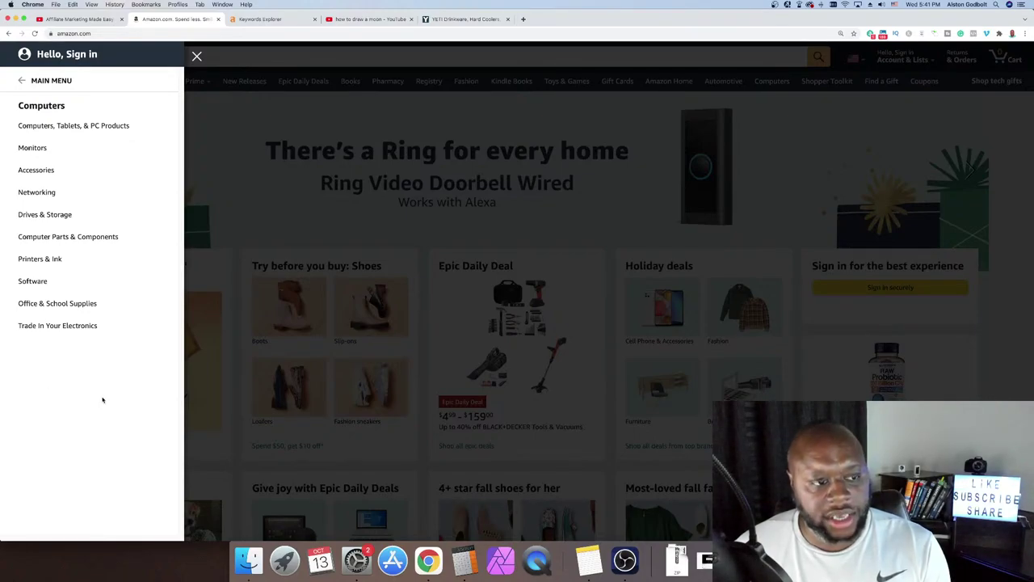
pyautogui.click(42, 152)
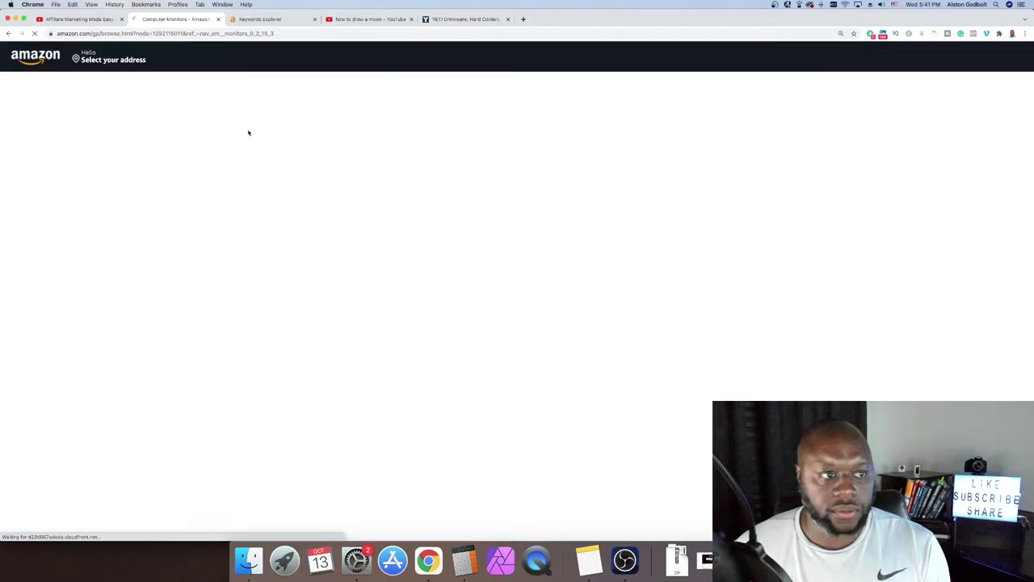
pyautogui.scroll(-2, 121, 344)
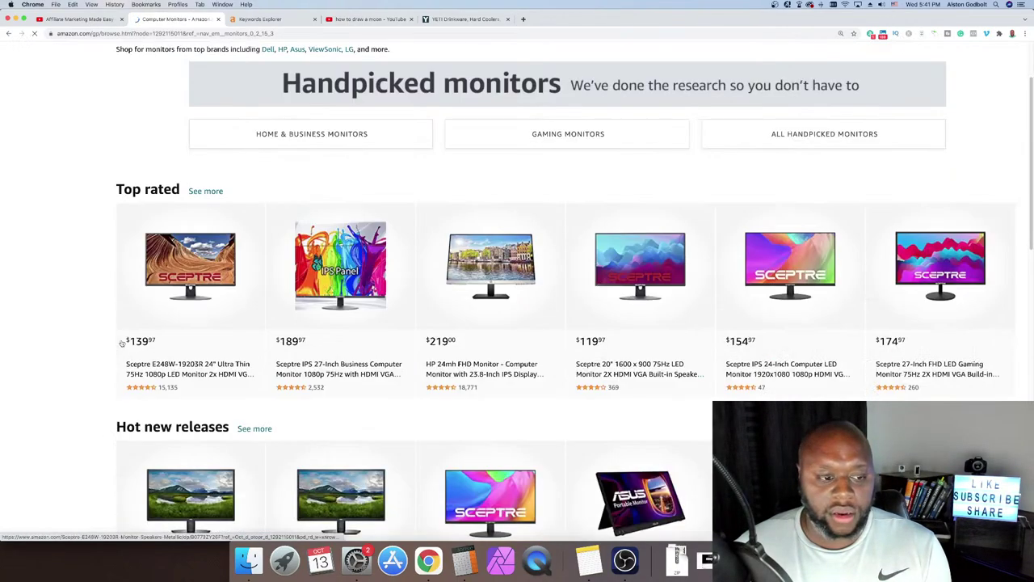
pyautogui.scroll(-5, 121, 343)
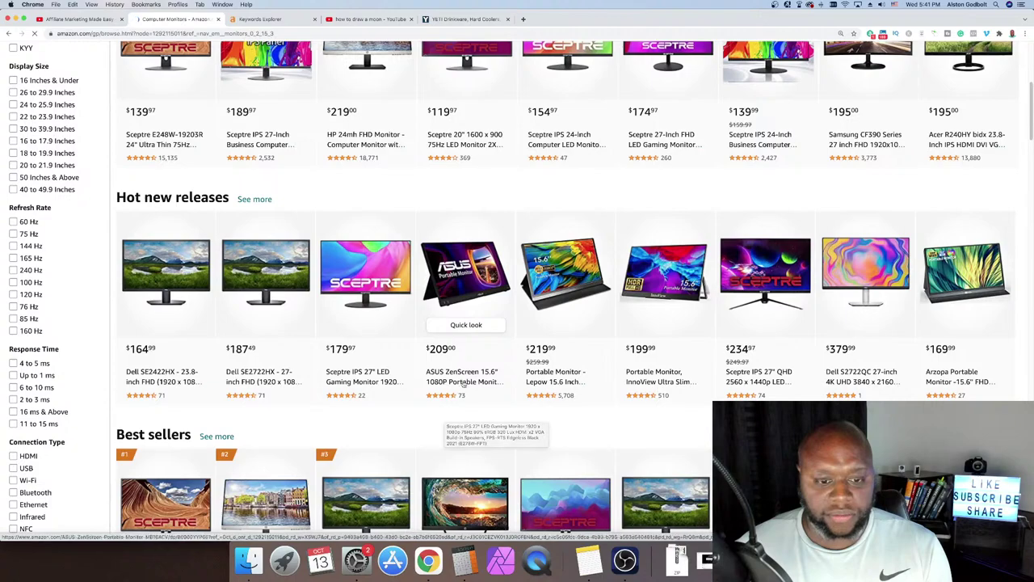
pyautogui.click(463, 382)
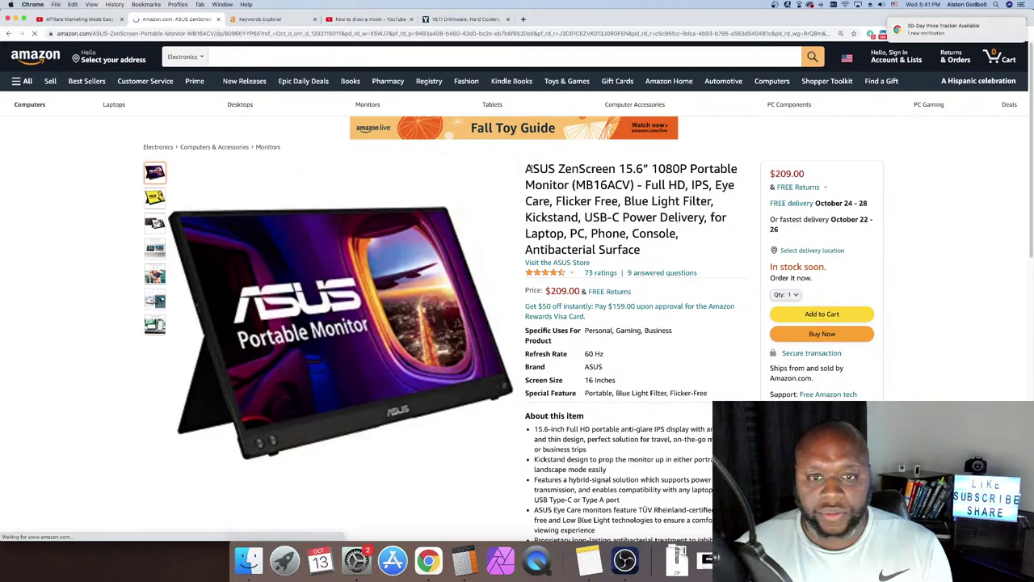
# Copy the ASUS ZenScreen name and paste it over the 'how to keep cool' Ahrefs query
pyautogui.moveTo(526, 168); pyautogui.dragTo(615, 170)
pyautogui.press('super+c')
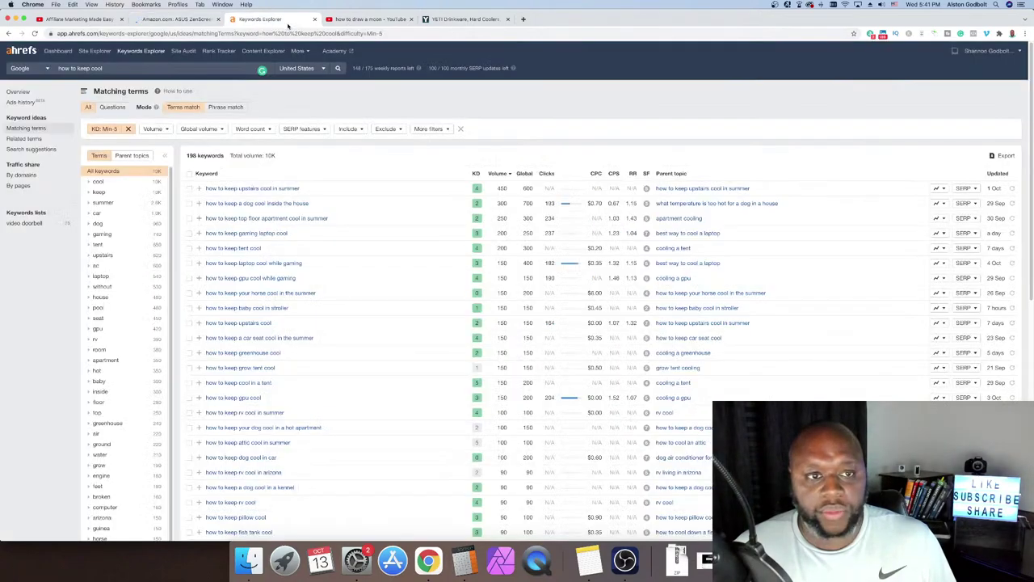
pyautogui.click(259, 19)
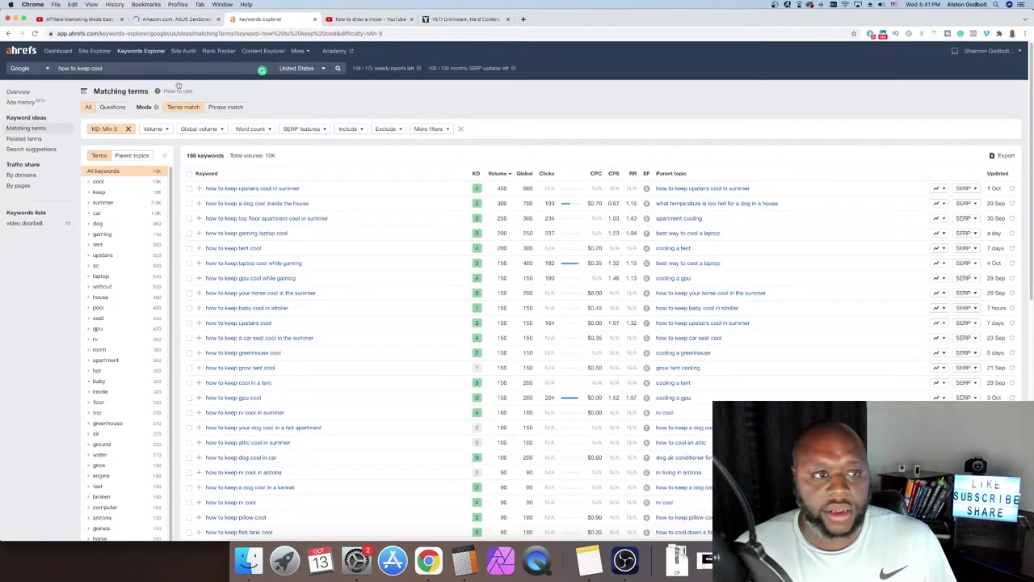
pyautogui.click(164, 68)
pyautogui.press('super+v')
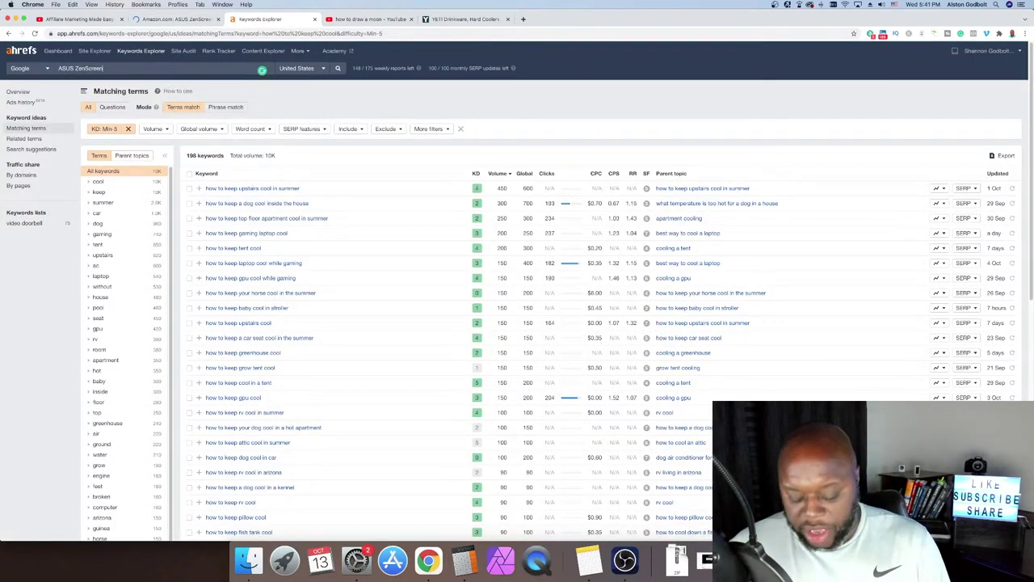
pyautogui.click(373, 19)
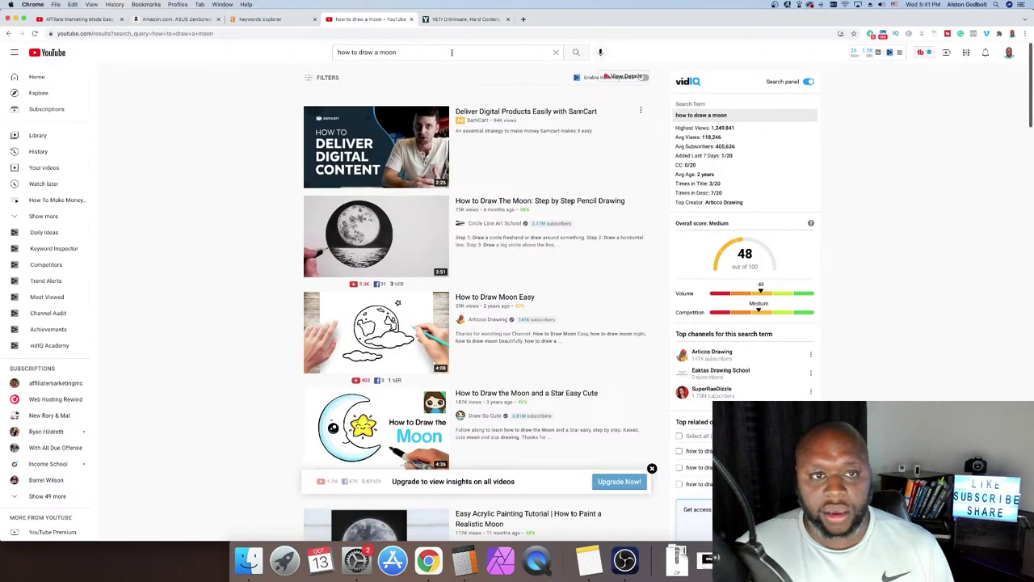
# Replace the YouTube query with the suggested 'best monitors for programming 2021' and search it
pyautogui.tripleClick(451, 51)
pyautogui.write('be')
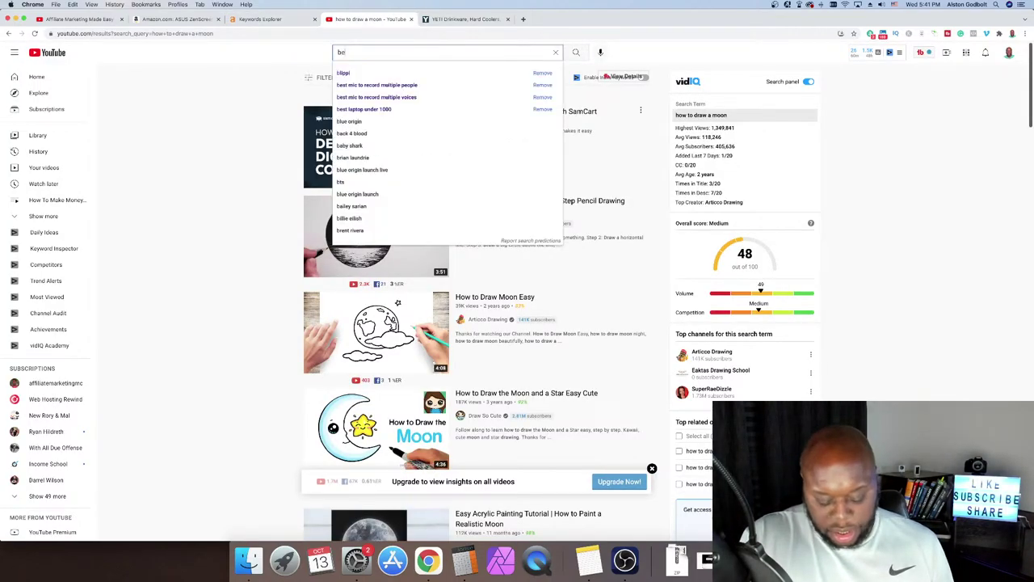
pyautogui.write('st monitors for')
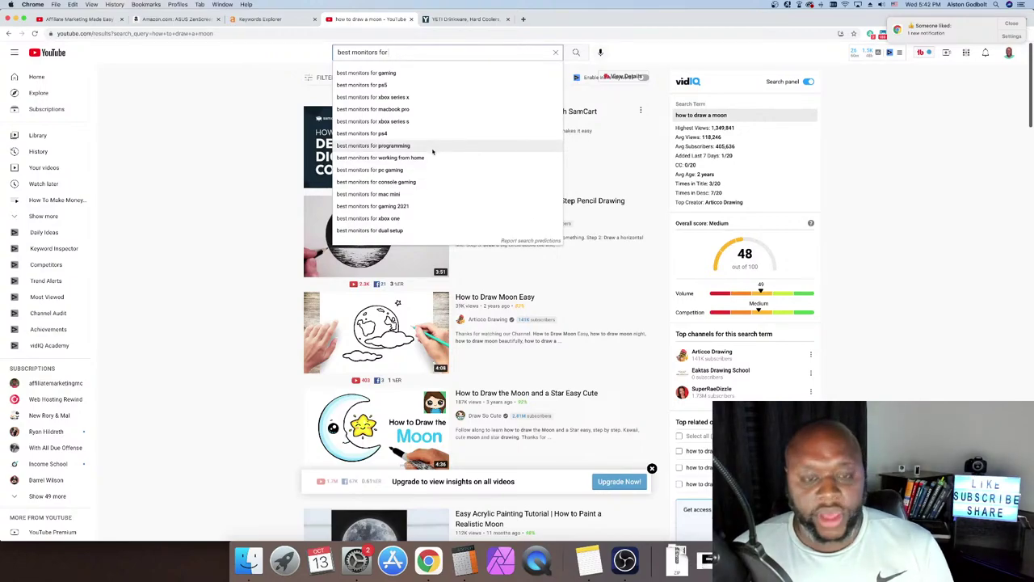
pyautogui.press('Down')
pyautogui.press('Down')
pyautogui.press('Up')
pyautogui.press('Up')
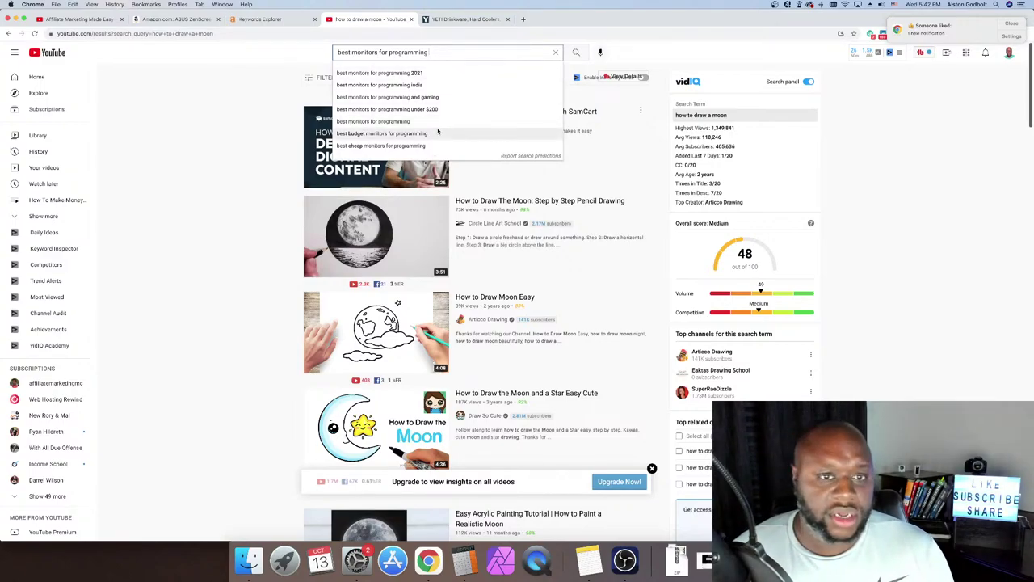
pyautogui.click(437, 73)
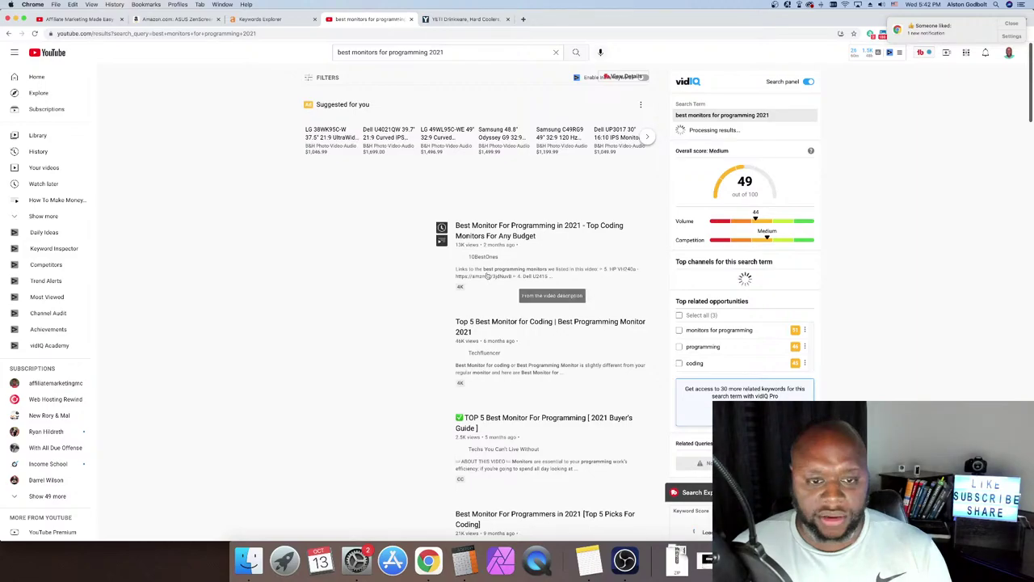
# Review the 'best monitors for programming 2021' results and vidIQ panel, then select the query
pyautogui.scroll(-5, 550, 359)
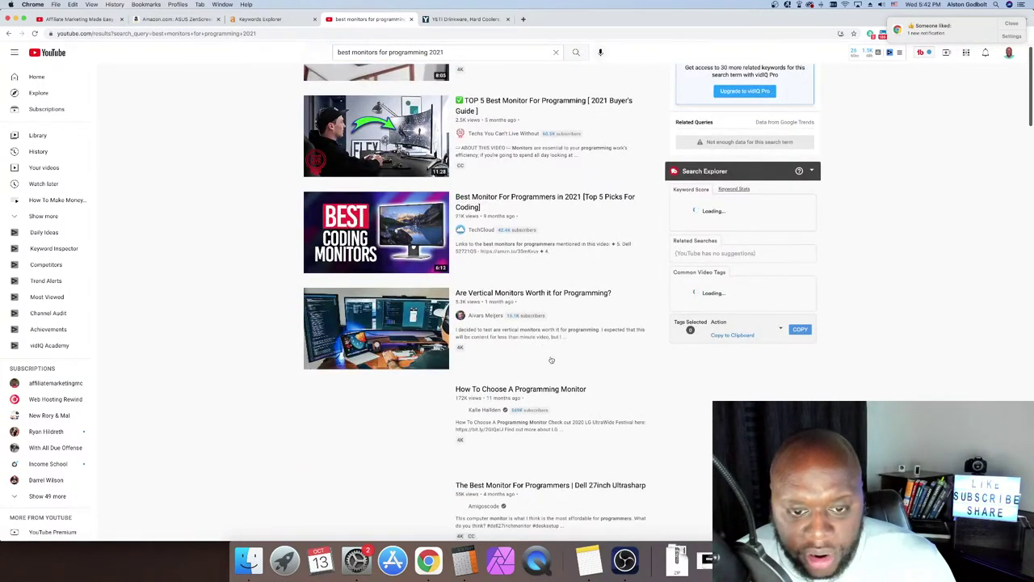
pyautogui.scroll(-3, 551, 359)
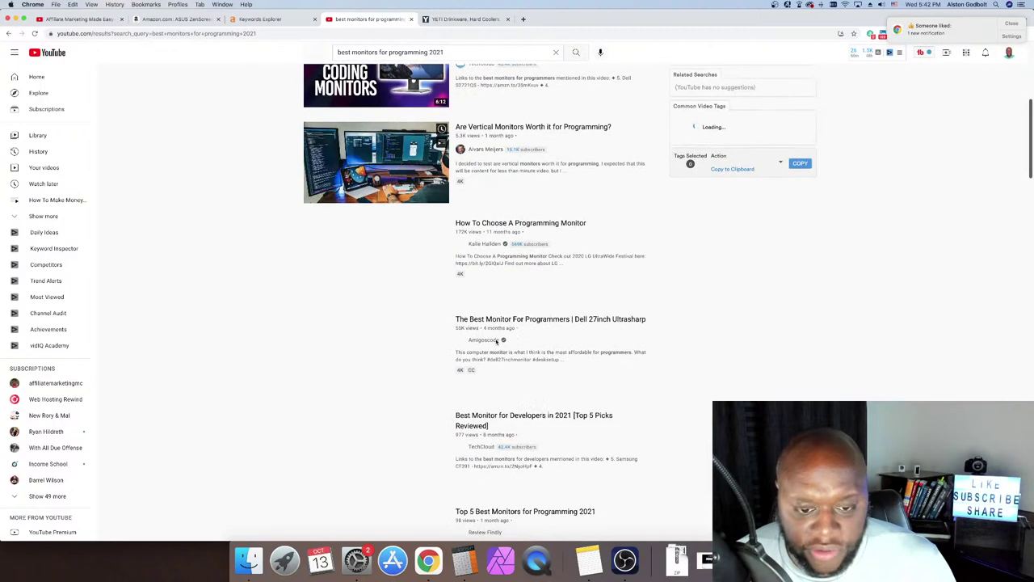
pyautogui.scroll(8, 576, 386)
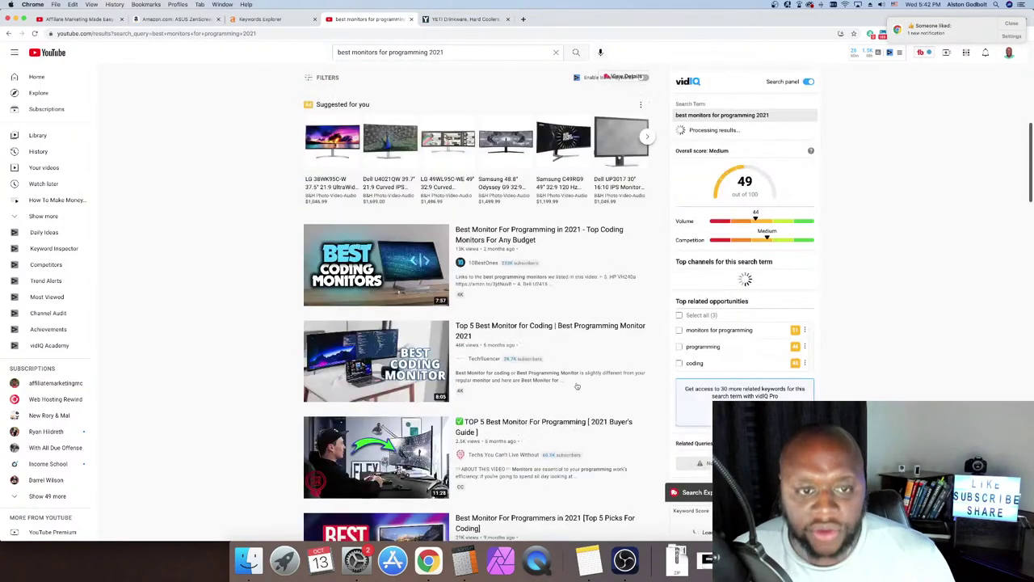
pyautogui.tripleClick(427, 50)
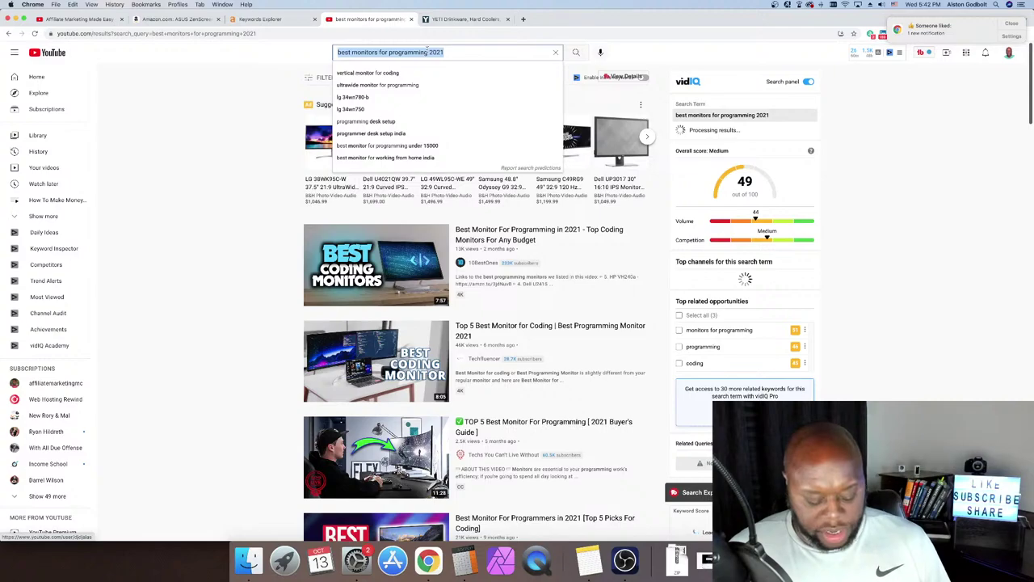
# Search YouTube for 'ASUS ZenScreen vs' after briefly trying 'review' instead
pyautogui.press('super+v')
pyautogui.press('Escape')
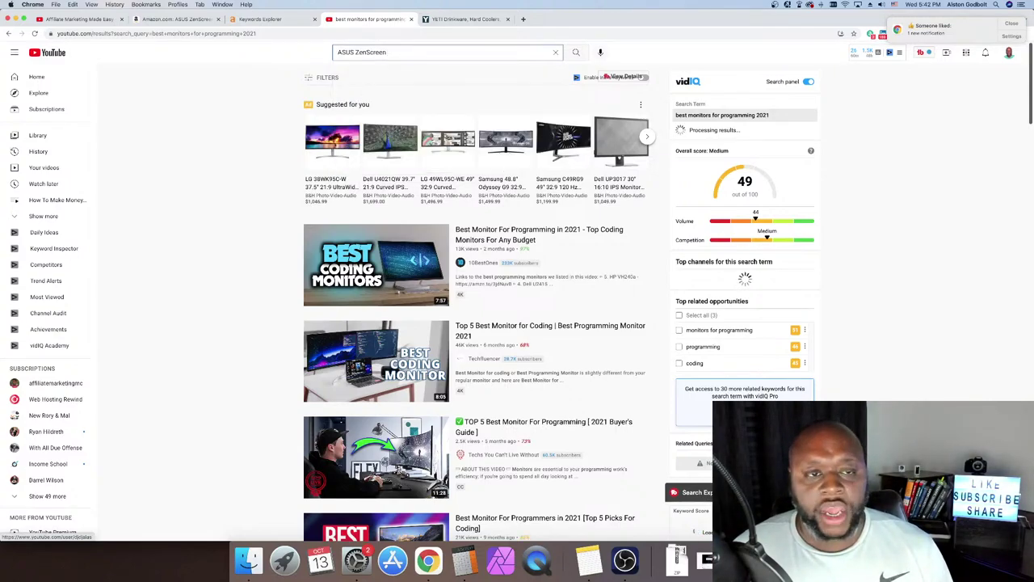
pyautogui.write('vs')
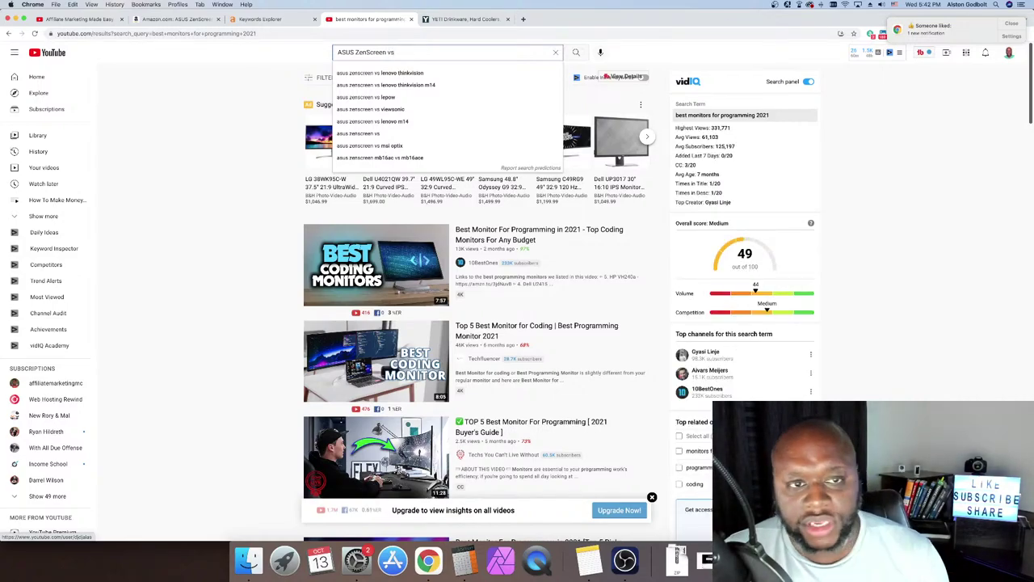
pyautogui.press('BackSpace')
pyautogui.press('BackSpace')
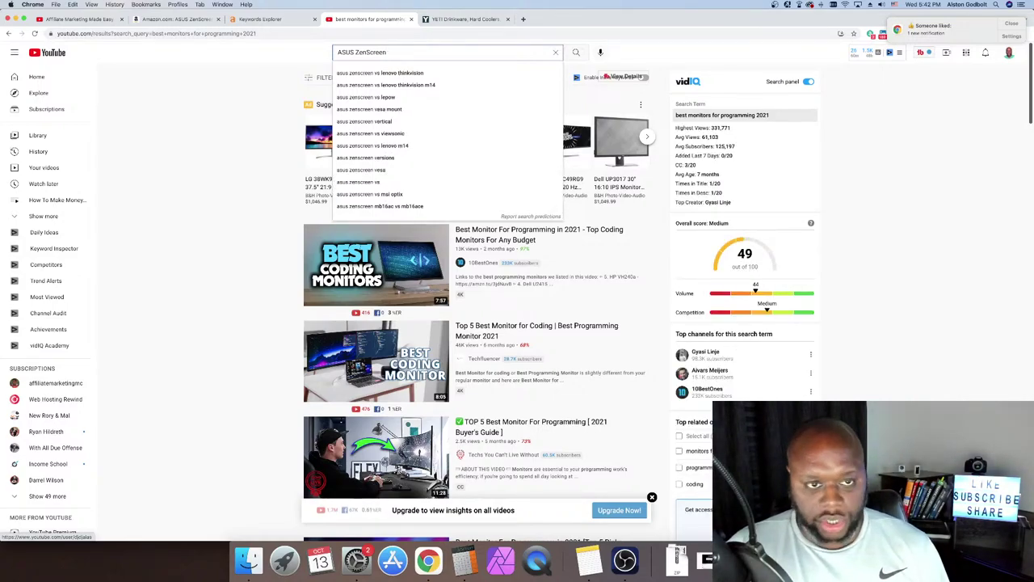
pyautogui.write('review')
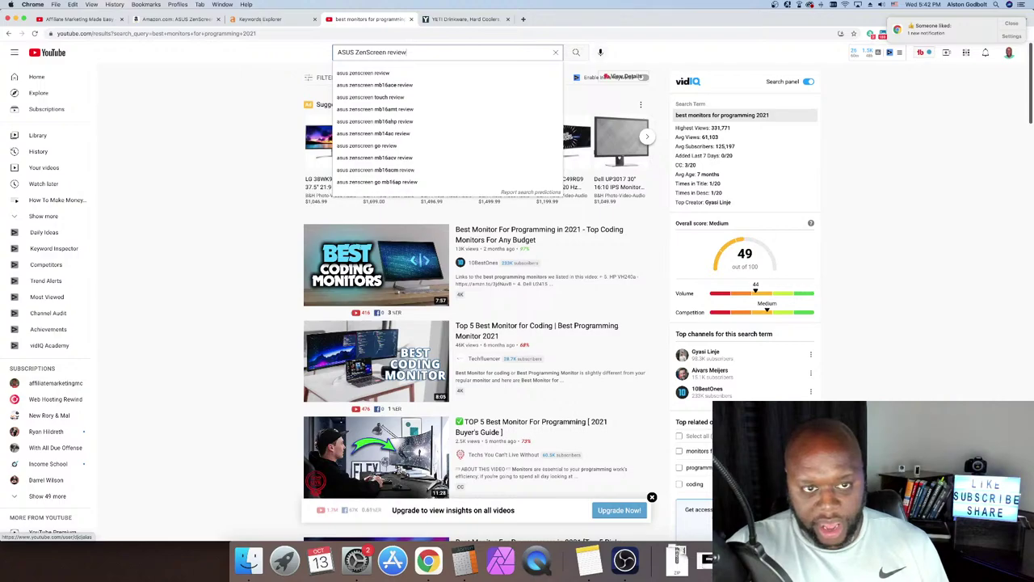
pyautogui.press('BackSpace')
pyautogui.press('BackSpace')
pyautogui.press('BackSpace')
pyautogui.press('BackSpace')
pyautogui.press('BackSpace')
pyautogui.press('BackSpace')
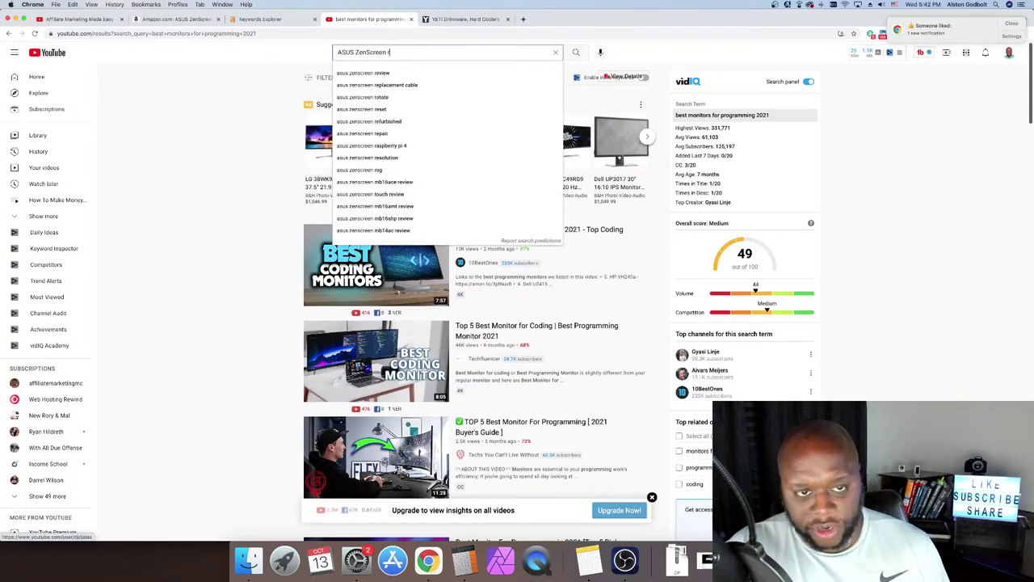
pyautogui.write('vs')
pyautogui.press('Return')
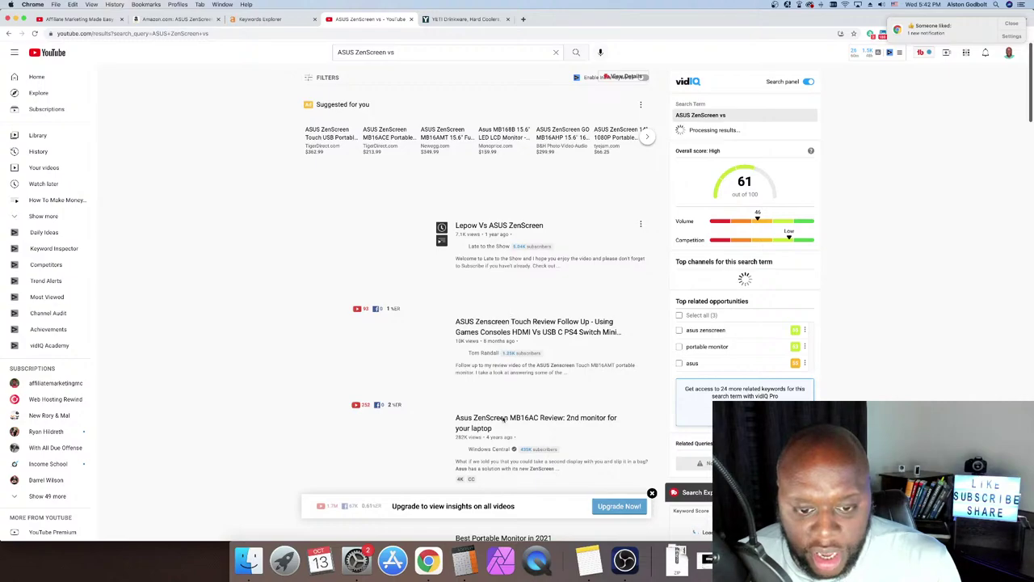
pyautogui.scroll(-1, 500, 378)
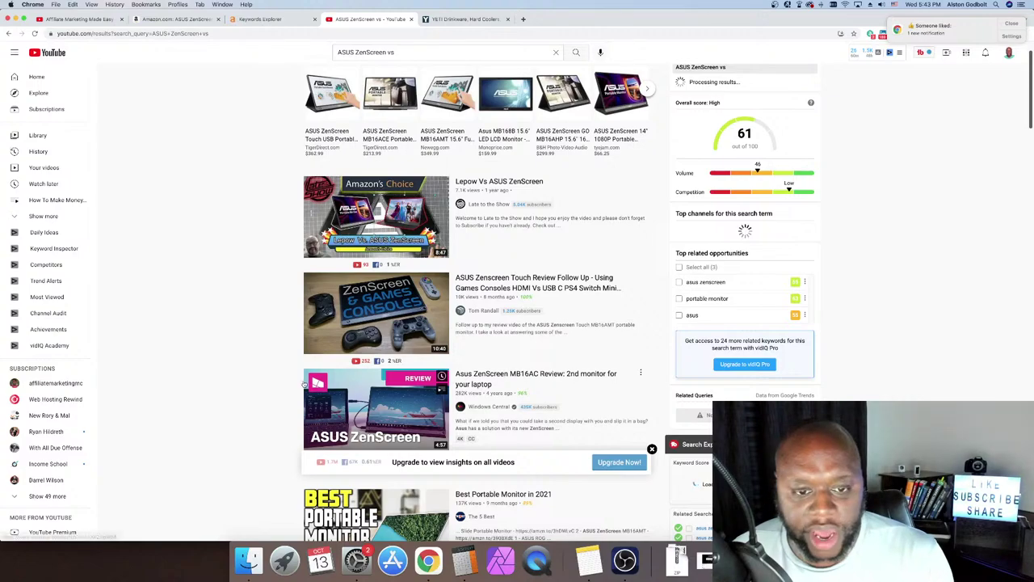
pyautogui.scroll(1, 305, 384)
pyautogui.scroll(1, 304, 384)
pyautogui.scroll(3, 305, 385)
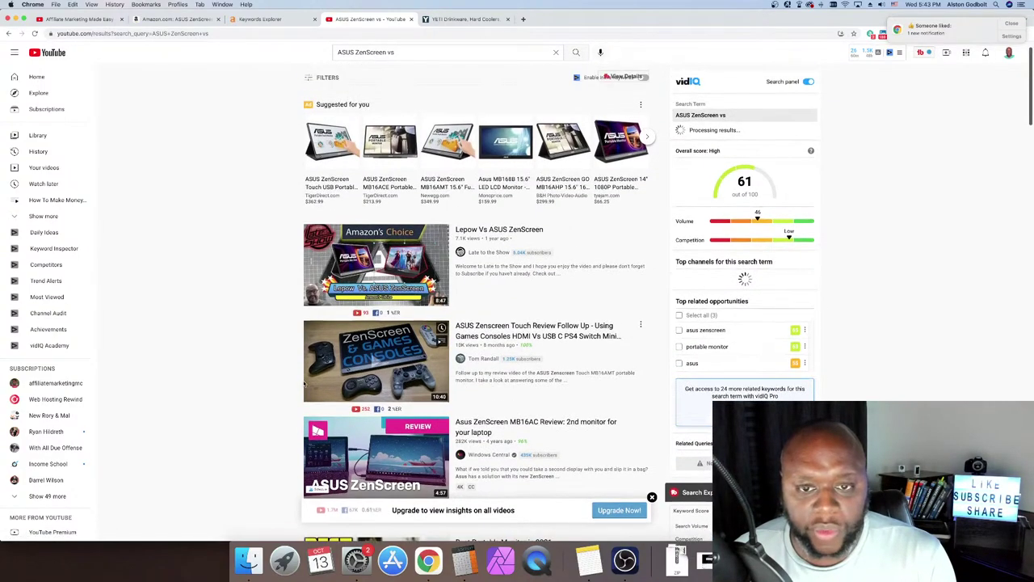
pyautogui.scroll(-3, 304, 385)
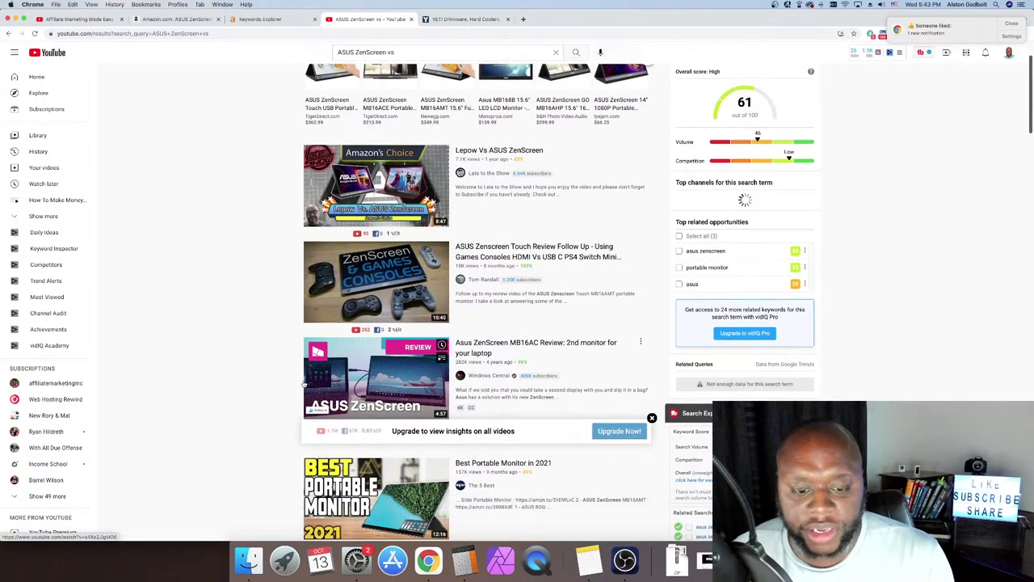
pyautogui.scroll(-5, 305, 385)
pyautogui.scroll(5, 305, 385)
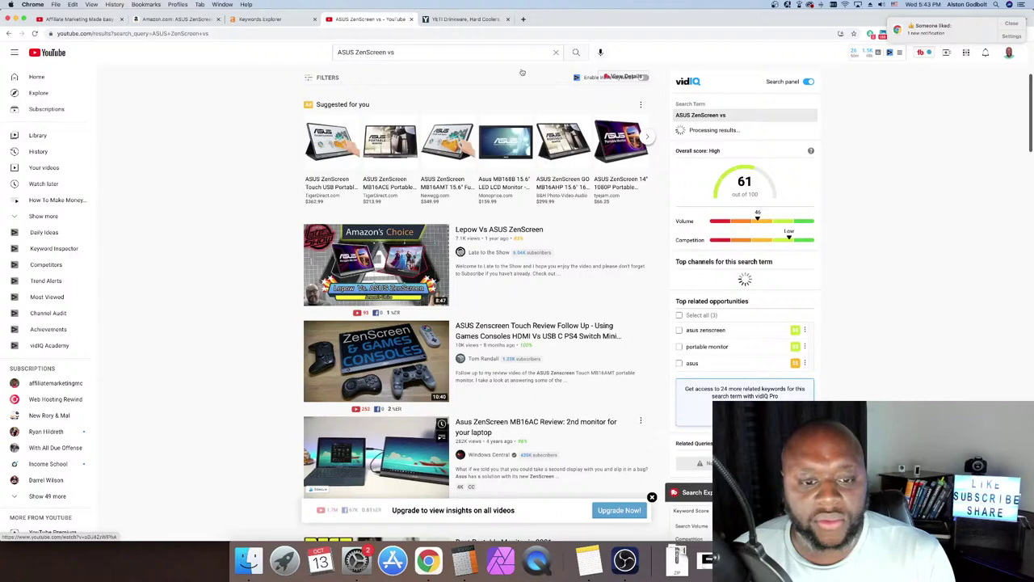
# Change the query's 'vs' to 'review' and search 'ASUS ZenScreen review'
pyautogui.doubleClick(389, 51)
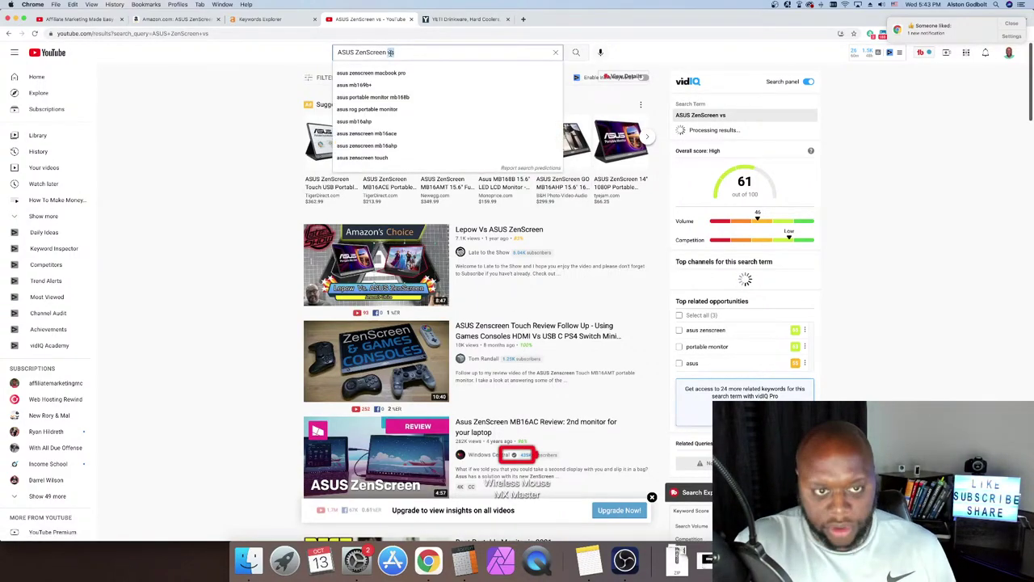
pyautogui.write('rev')
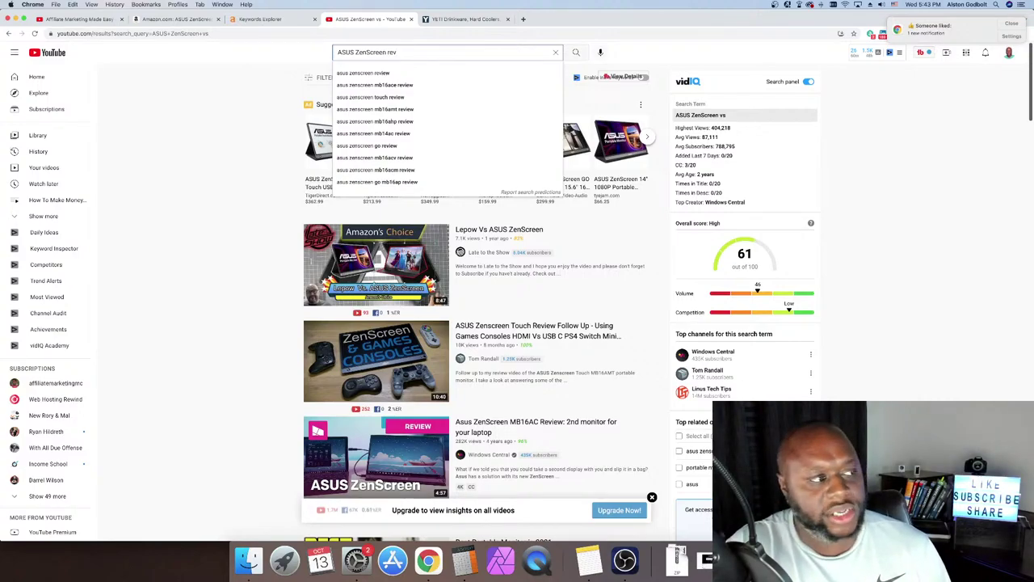
pyautogui.write('iew')
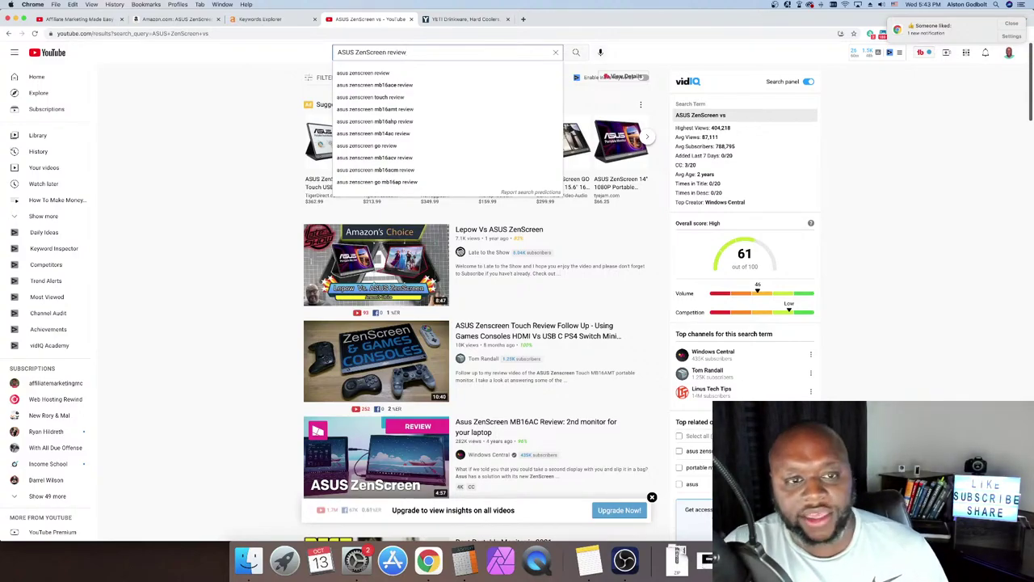
pyautogui.press('Return')
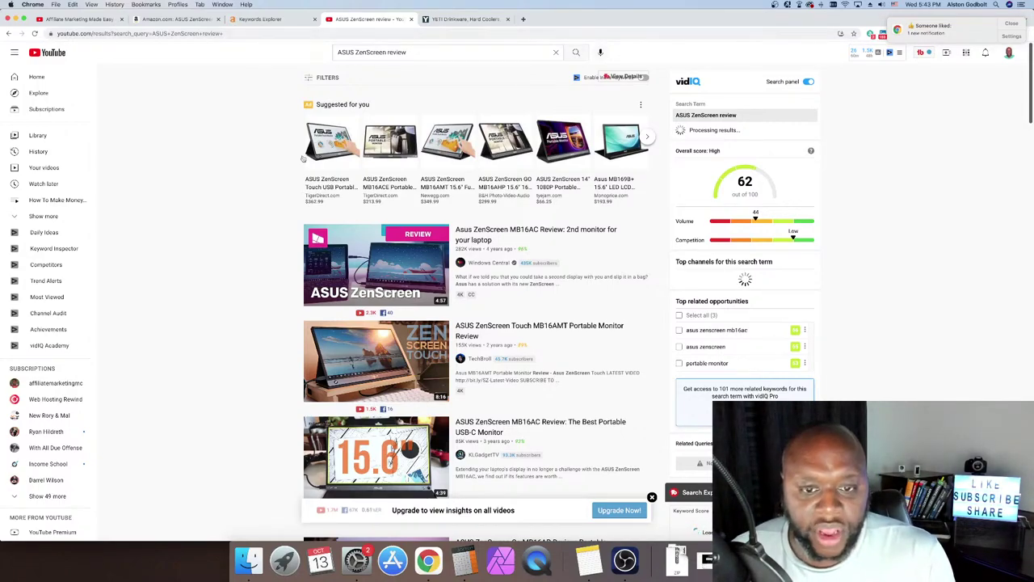
pyautogui.scroll(-1, 505, 343)
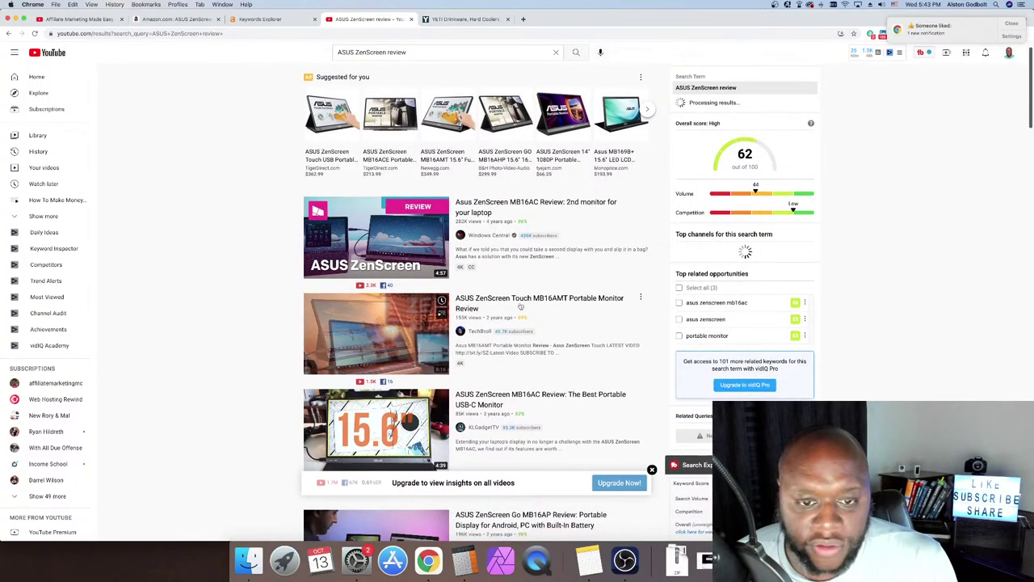
pyautogui.scroll(-1, 469, 323)
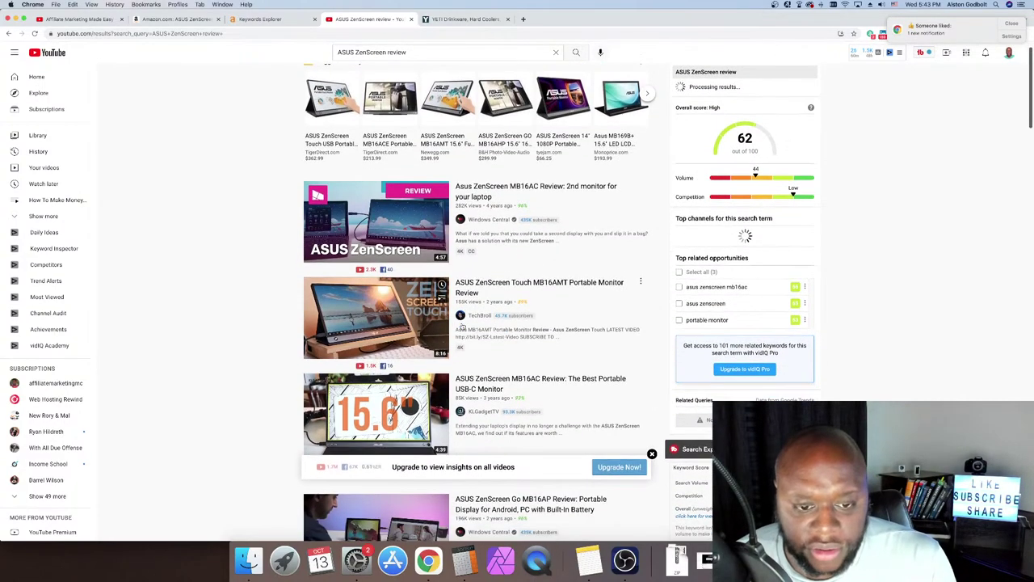
pyautogui.scroll(-2, 531, 340)
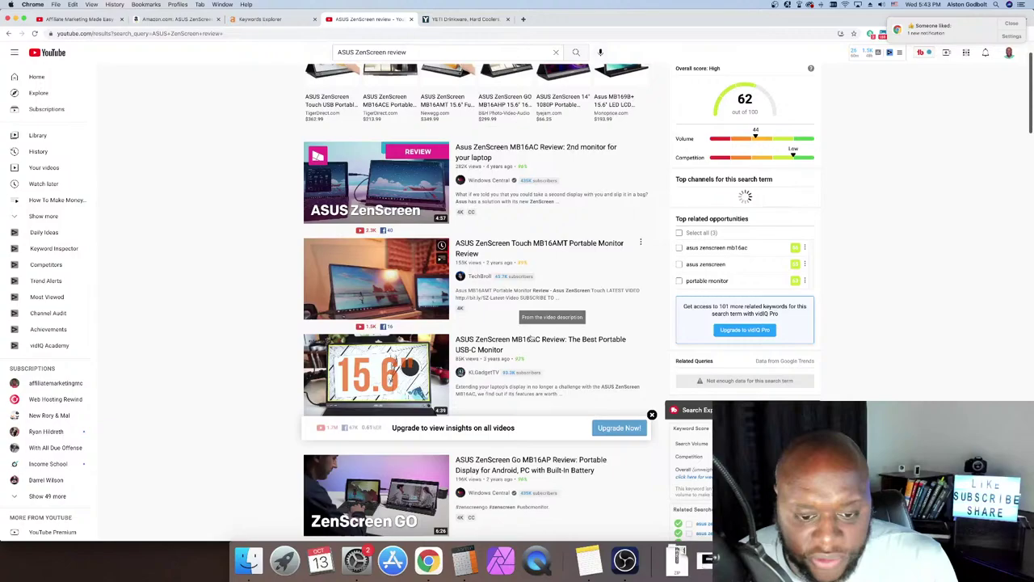
pyautogui.scroll(-7, 532, 338)
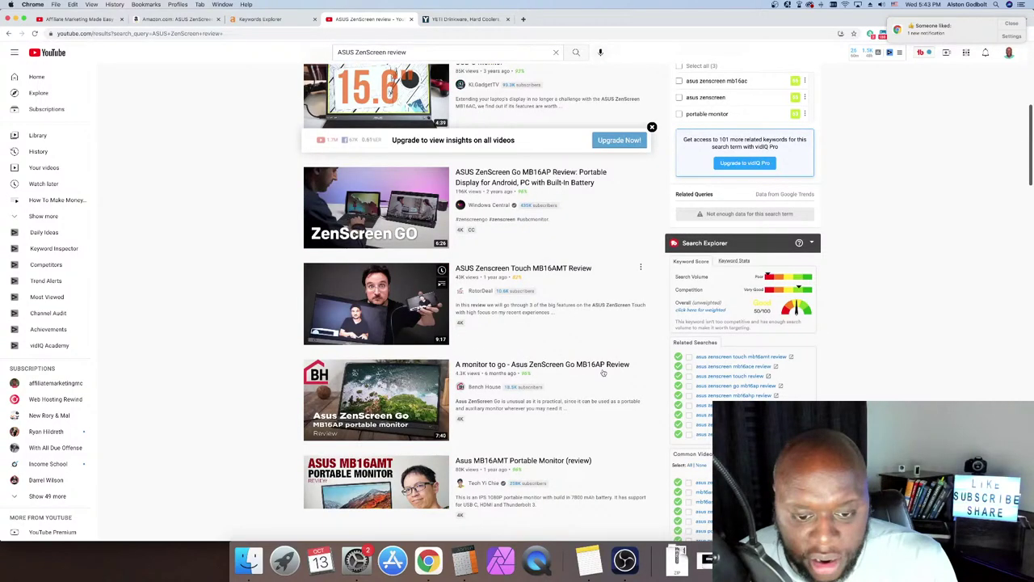
pyautogui.scroll(-15, 602, 373)
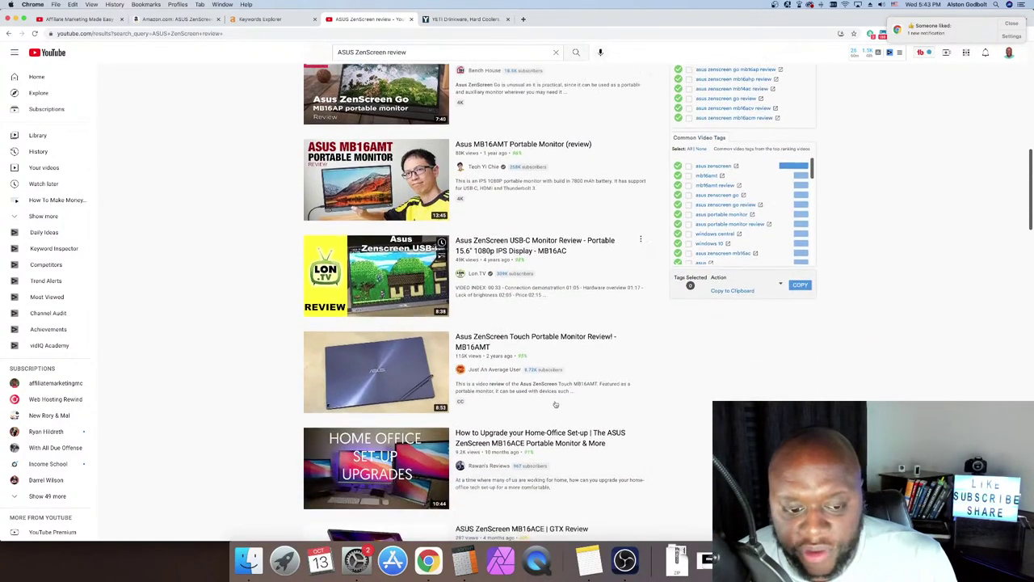
pyautogui.scroll(12, 555, 404)
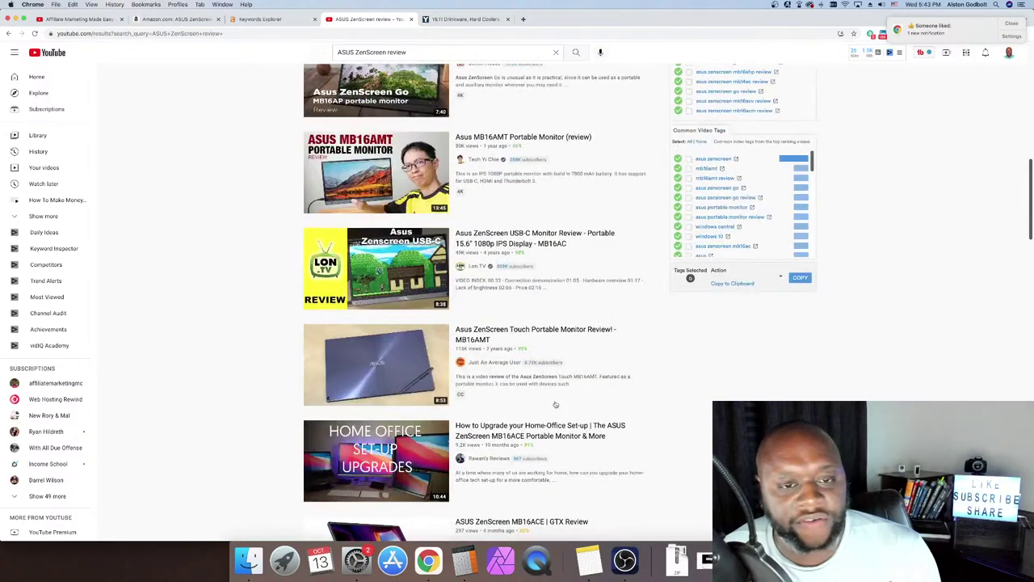
pyautogui.scroll(10, 554, 404)
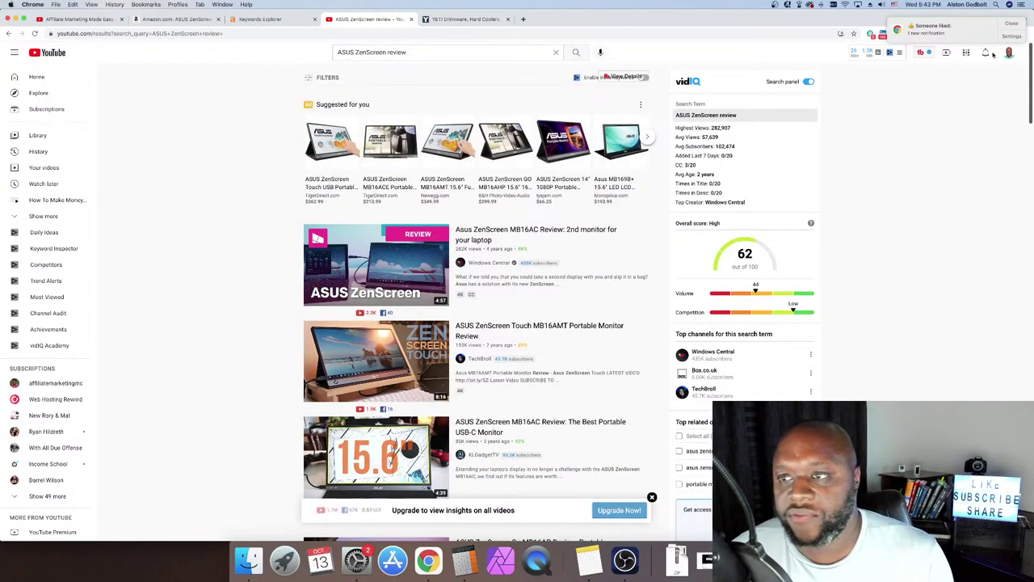
# Check autocomplete for 'ASUS ZenScreen a', then return to Ahrefs' 463 matching terms
pyautogui.doubleClick(396, 52)
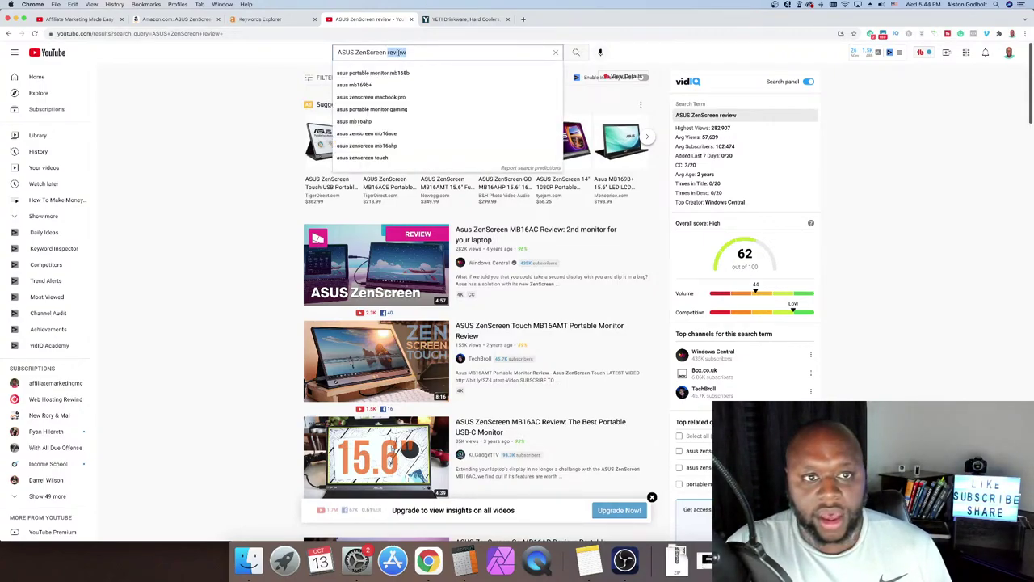
pyautogui.write('alt')
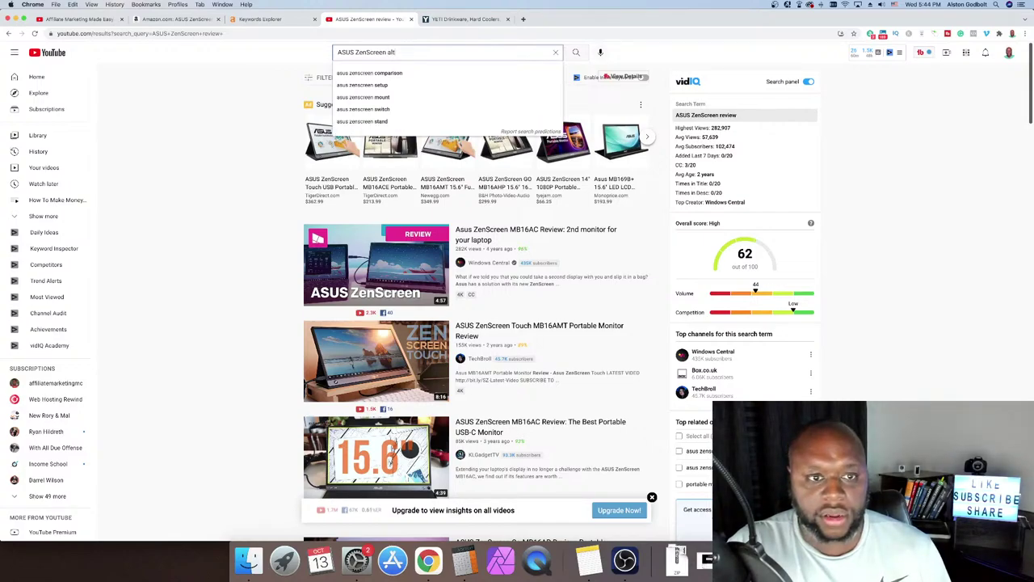
pyautogui.press('BackSpace')
pyautogui.press('BackSpace')
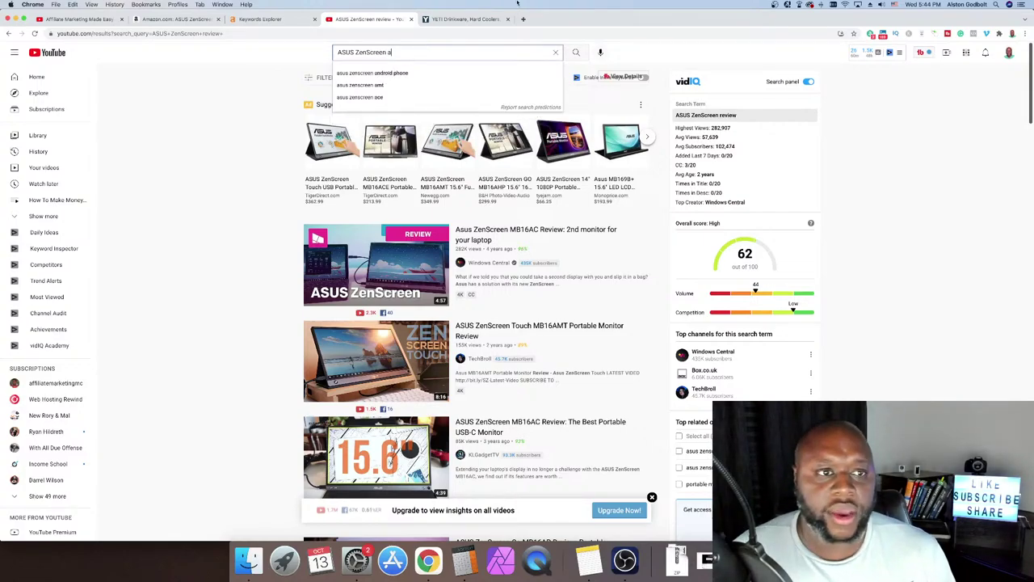
pyautogui.click(260, 19)
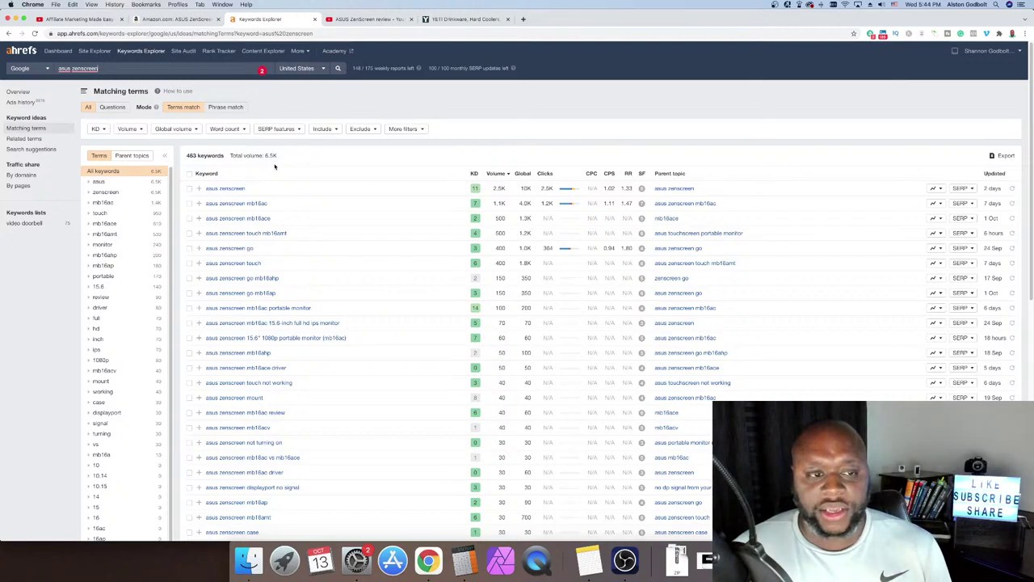
pyautogui.scroll(-5, 375, 256)
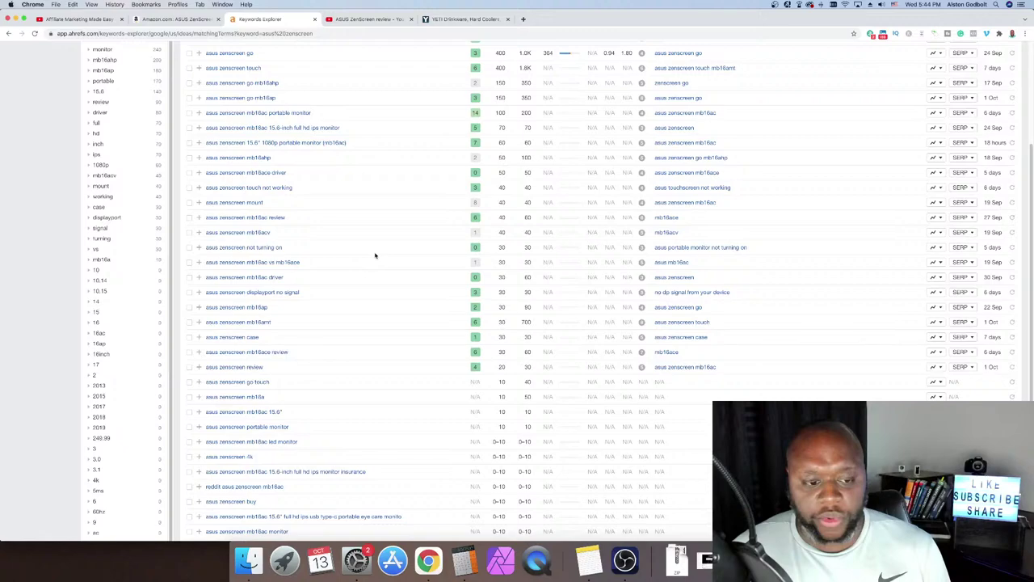
pyautogui.scroll(5, 375, 255)
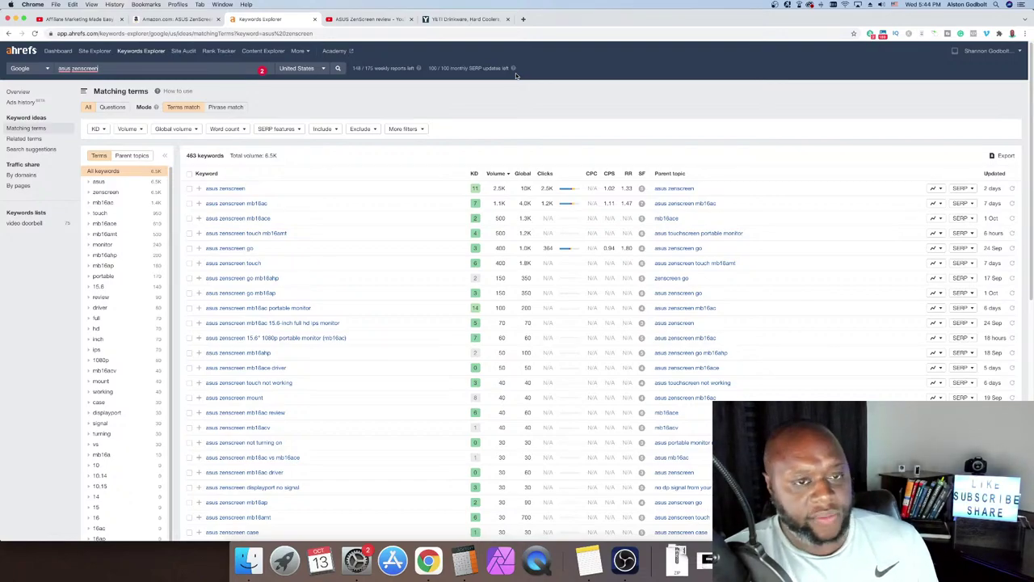
# In a new tab, type 'comptor montitor blurry' into Google to see autocomplete suggestions
pyautogui.click(524, 20)
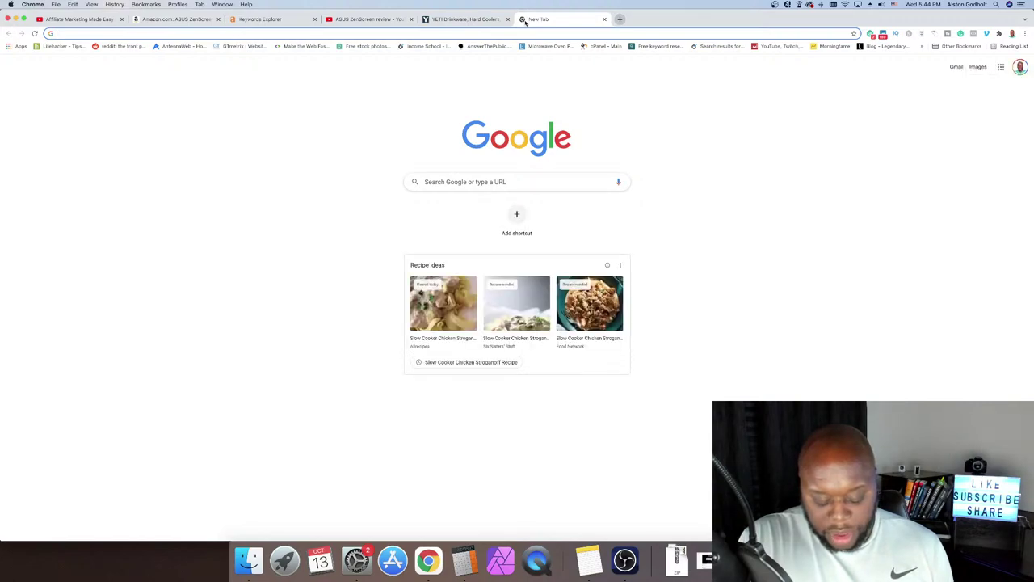
pyautogui.write('comptor mo')
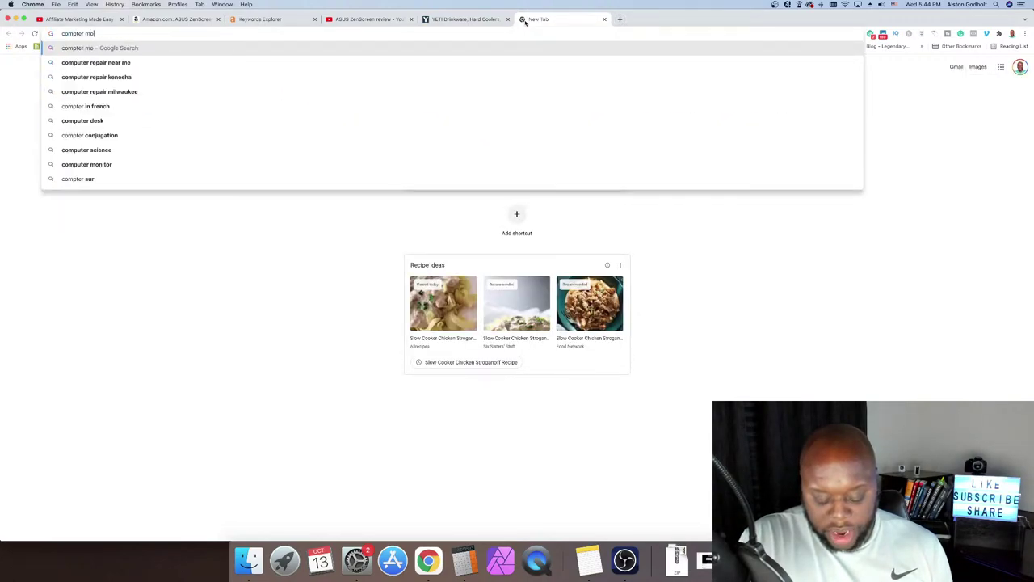
pyautogui.write('ntitor')
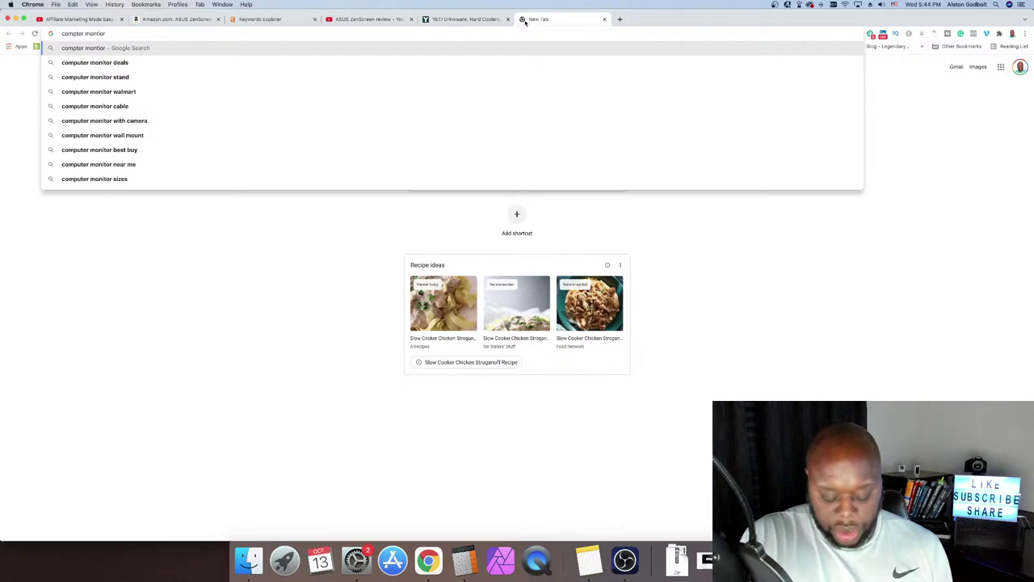
pyautogui.write(' blurry')
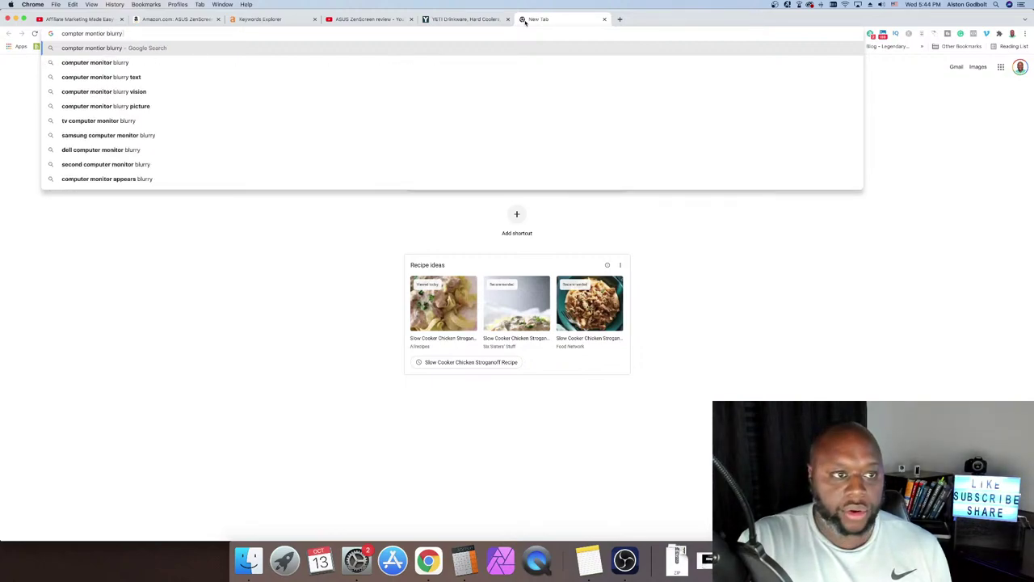